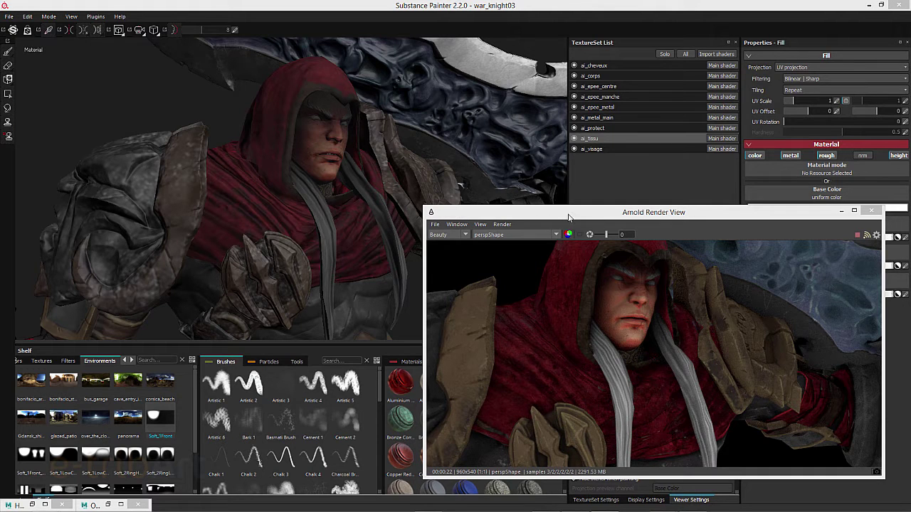
# - Move the Arnold Render View window off the Substance Painter panels
pyautogui.moveTo(569, 213)
pyautogui.mouseDown()
pyautogui.moveTo(328, 148)
pyautogui.moveTo(478, 203)
pyautogui.moveTo(910, 213)
pyautogui.mouseUp()
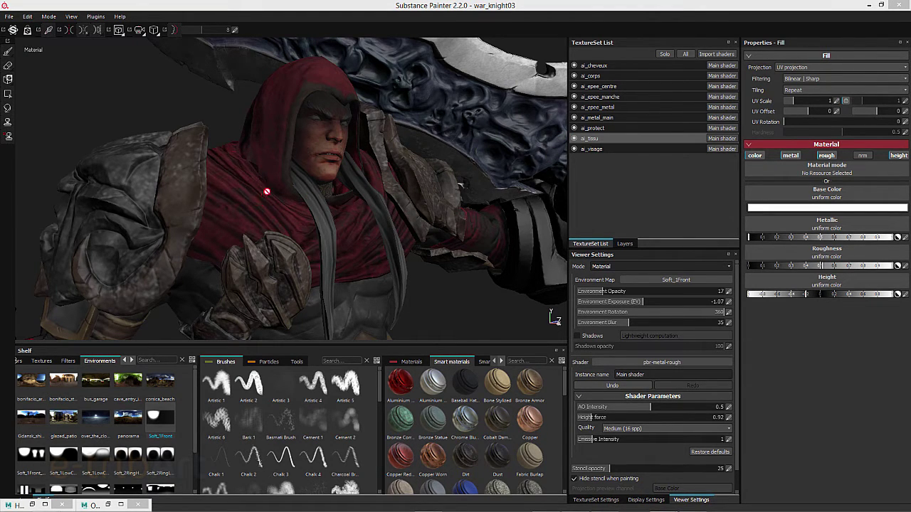
# - Glance at the tissu layer stack, return to the texture set list, and open the File menu
pyautogui.click(625, 244)
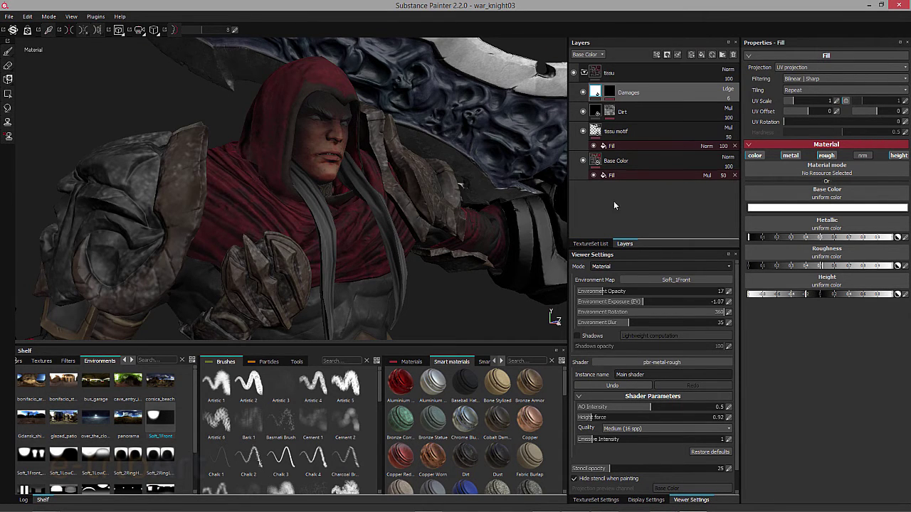
pyautogui.click(596, 245)
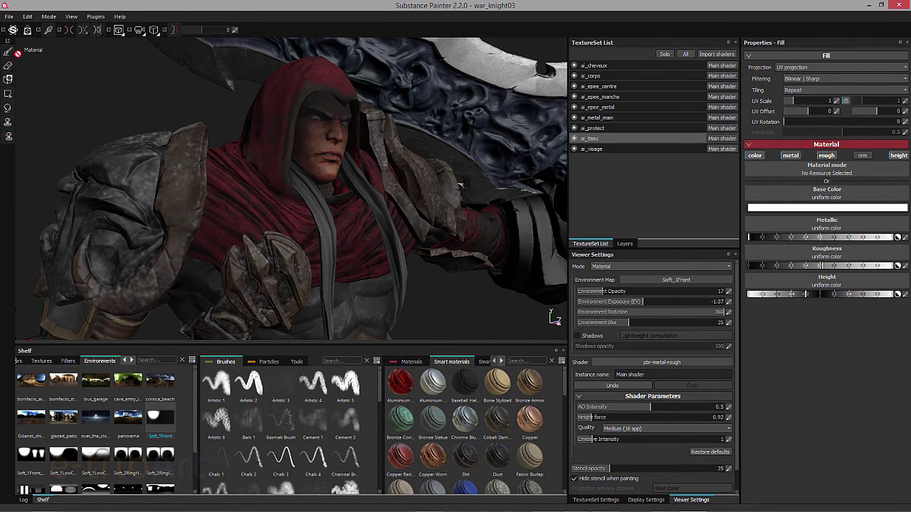
pyautogui.click(9, 18)
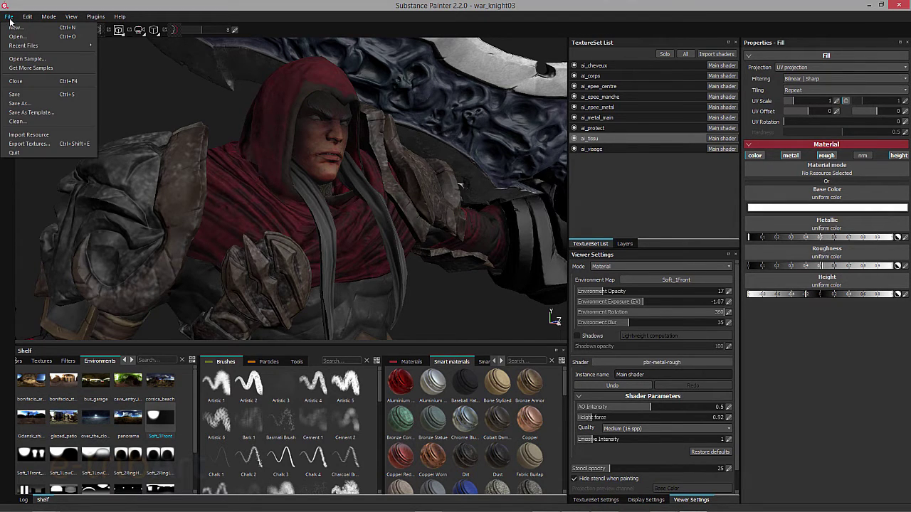
# - Open the Export document dialog (ai_tissu, 4096x4096, 16-bit tiff) and position it
pyautogui.click(37, 145)
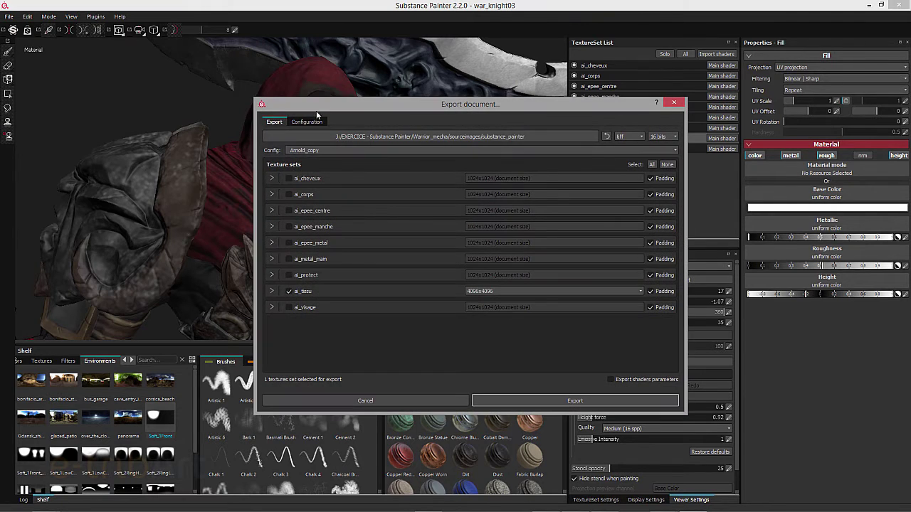
pyautogui.moveTo(318, 101)
pyautogui.mouseDown()
pyautogui.moveTo(291, 97)
pyautogui.moveTo(276, 81)
pyautogui.mouseUp()
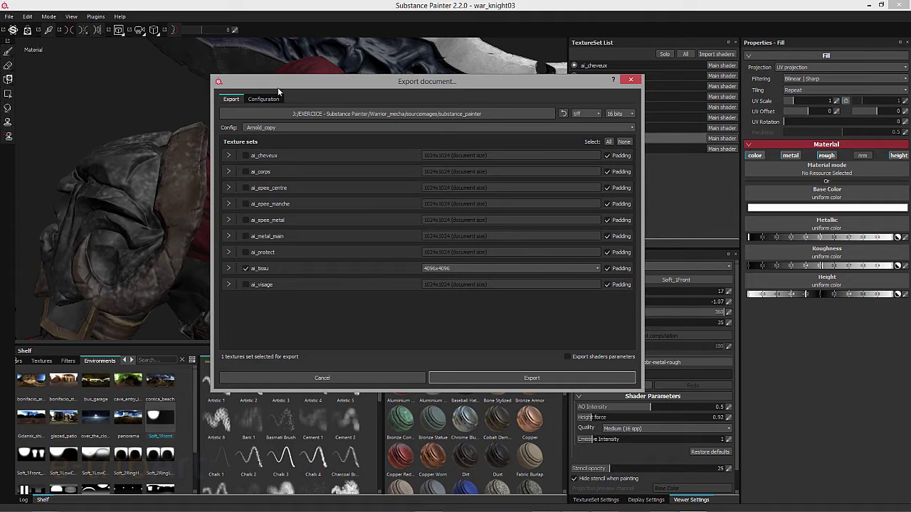
pyautogui.moveTo(278, 87); pyautogui.dragTo(301, 89)
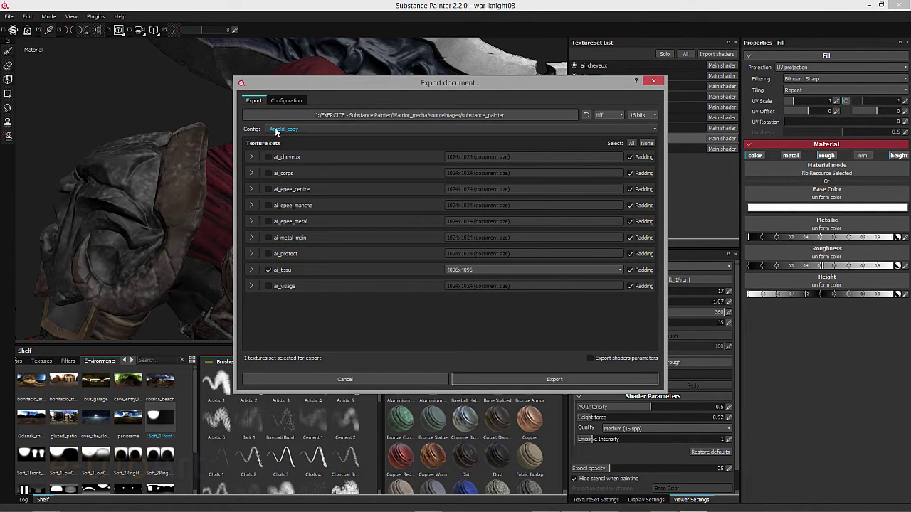
# - Duplicate the Arnold export preset as Arnold_copy and map the Diffuse input to its Diffuse output
pyautogui.click(288, 101)
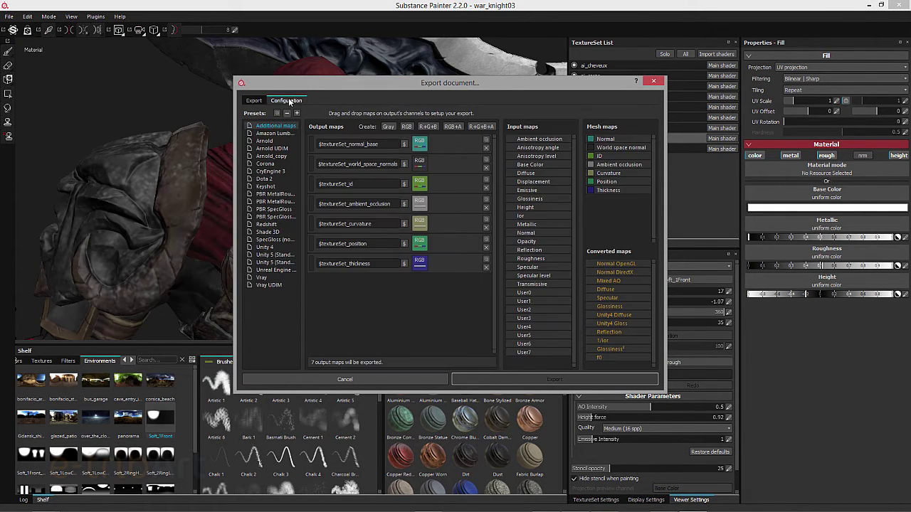
pyautogui.click(267, 142)
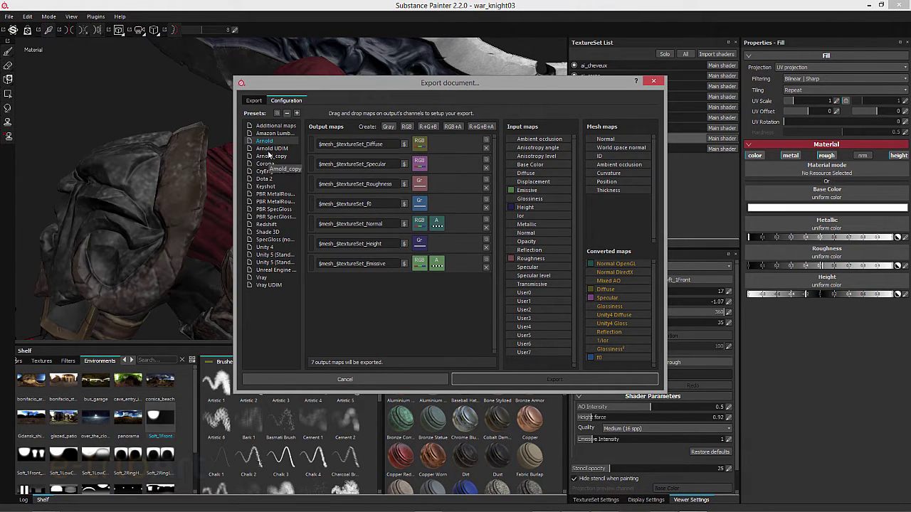
pyautogui.rightClick(270, 141)
pyautogui.click(283, 153)
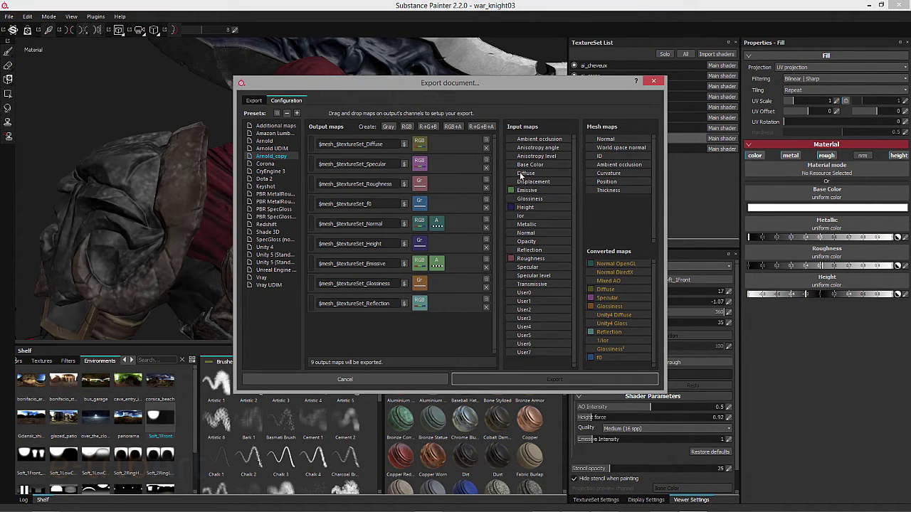
pyautogui.moveTo(520, 176); pyautogui.dragTo(421, 147)
pyautogui.moveTo(535, 85); pyautogui.dragTo(498, 59)
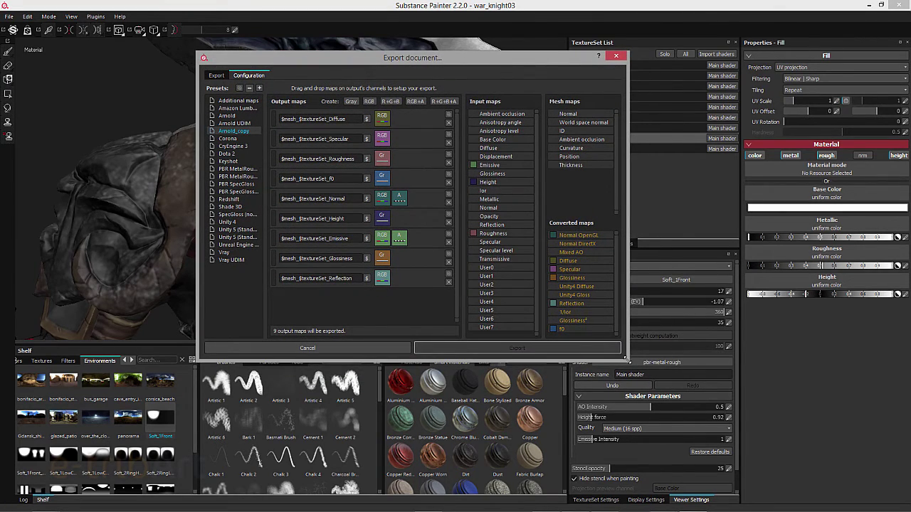
pyautogui.moveTo(623, 355)
pyautogui.mouseDown()
pyautogui.moveTo(638, 377)
pyautogui.moveTo(626, 362)
pyautogui.mouseUp()
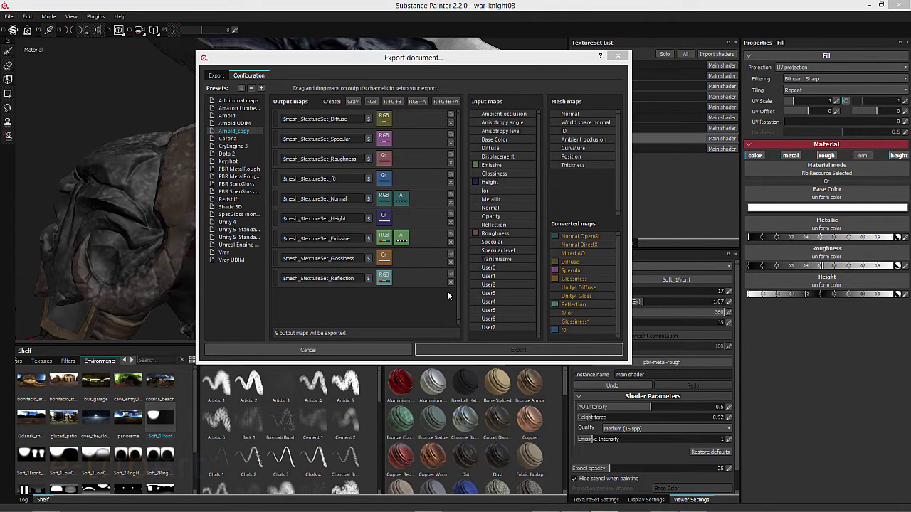
# - Add a new RGB output map to Arnold_copy and clear its default name
pyautogui.click(372, 104)
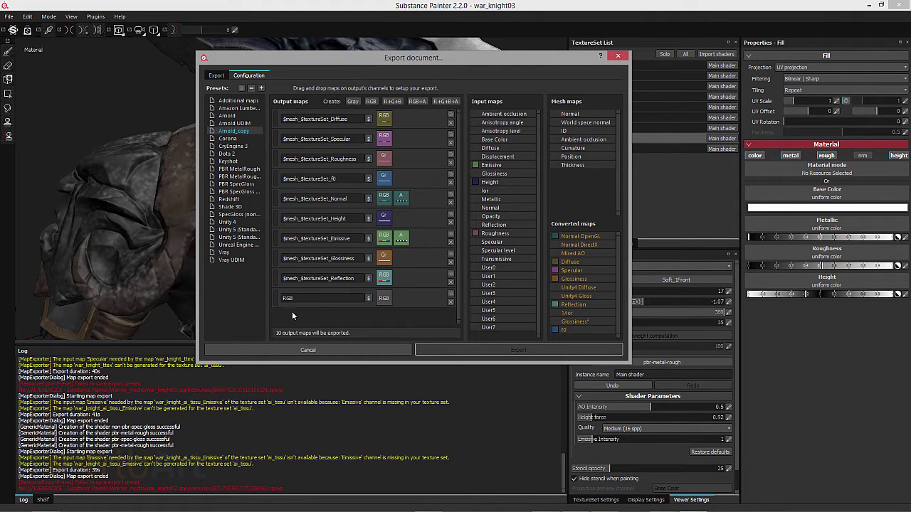
pyautogui.click(44, 501)
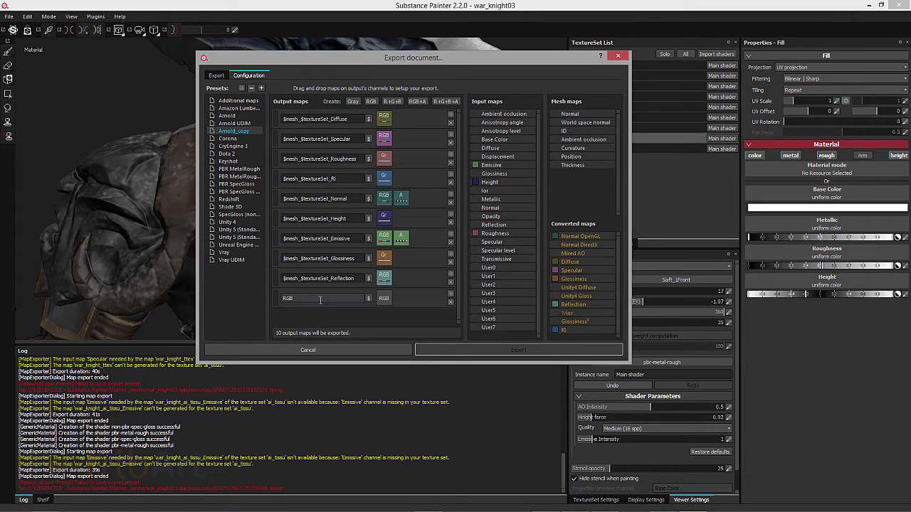
pyautogui.doubleClick(288, 299)
pyautogui.press('BackSpace')
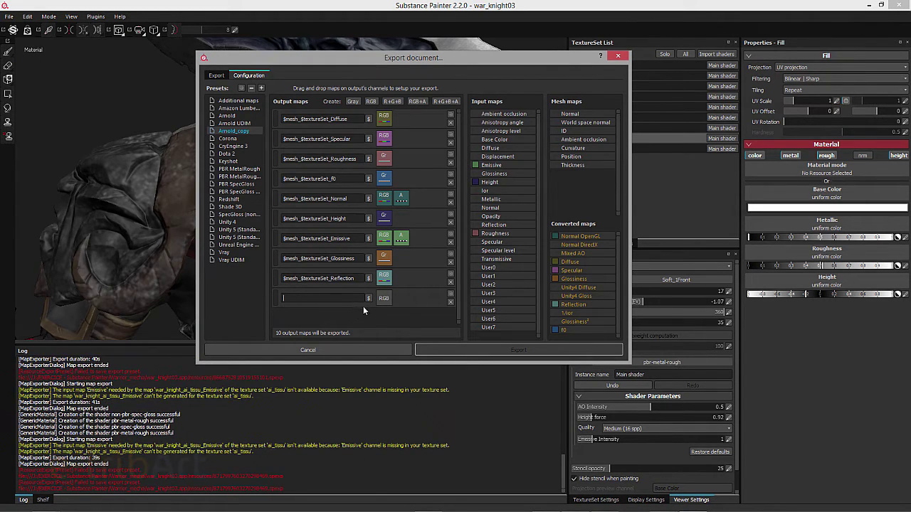
# - Name the new map $mesh_$textureSet_diffuse using the name variables
pyautogui.click(369, 298)
pyautogui.click(379, 316)
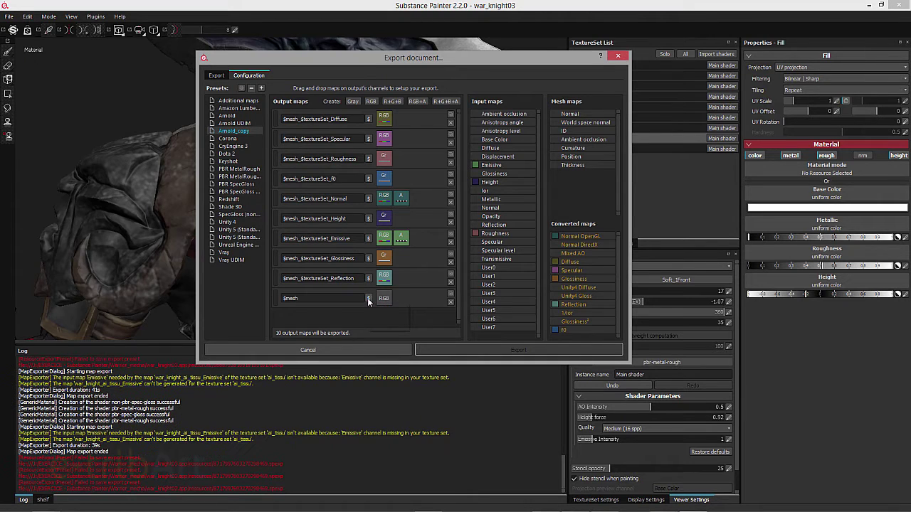
pyautogui.click(368, 298)
pyautogui.click(306, 299)
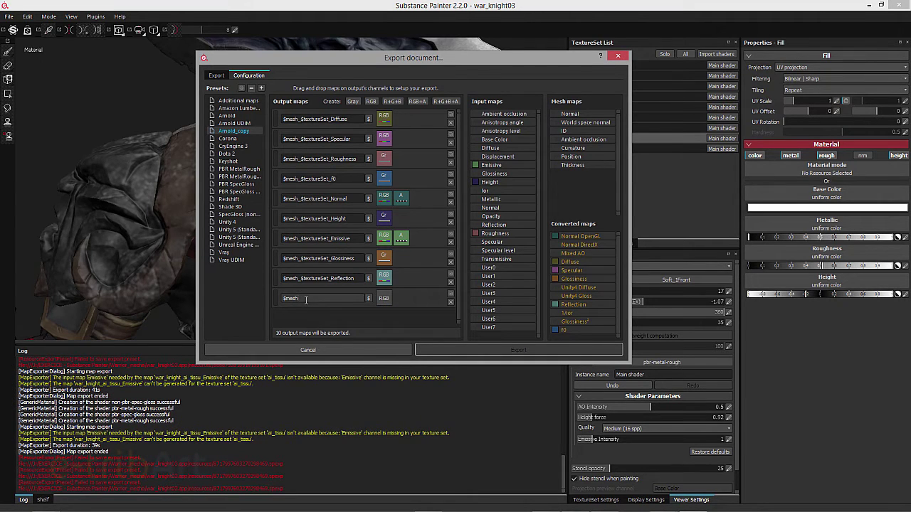
pyautogui.write('_')
pyautogui.click(369, 299)
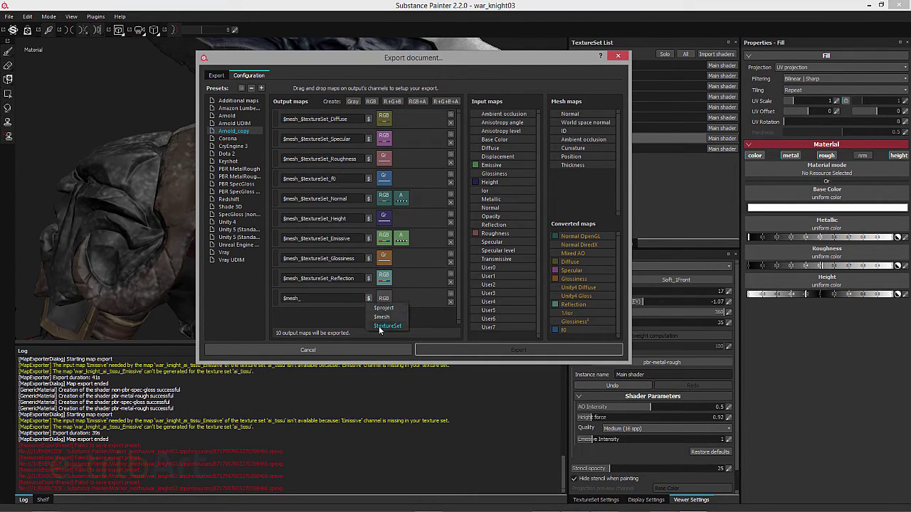
pyautogui.click(378, 326)
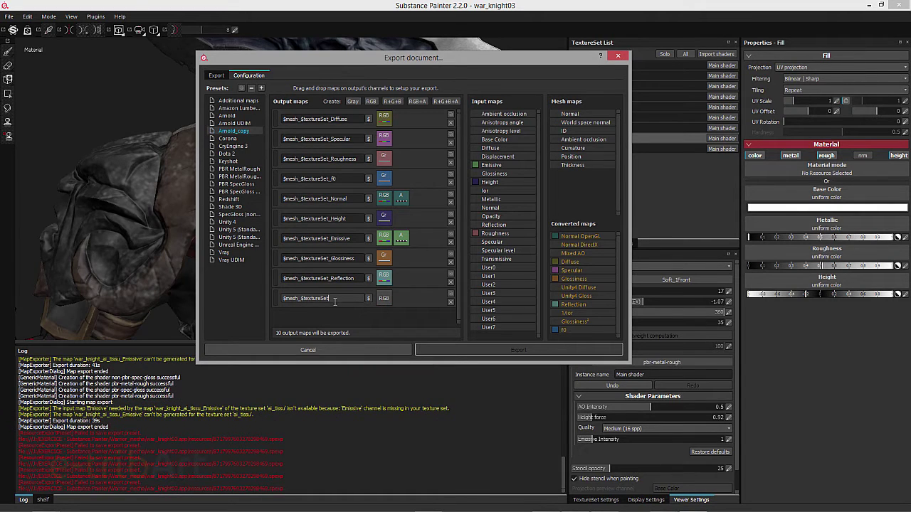
pyautogui.write('_')
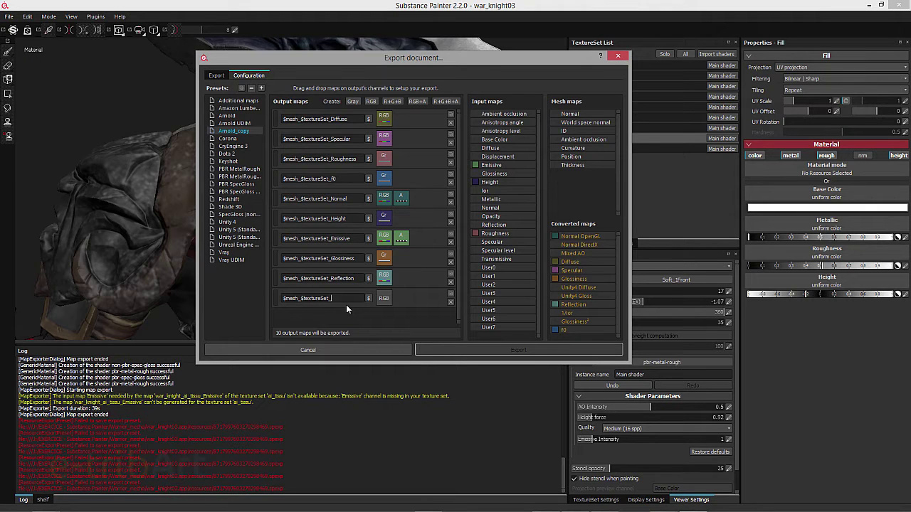
pyautogui.write('diffuse')
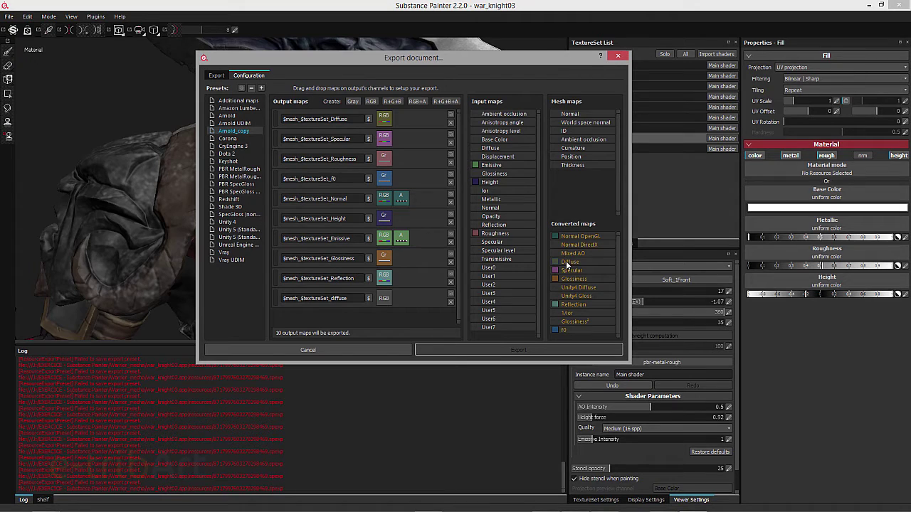
# - Assign Diffuse RGB to the new map, then remove it and cancel the export dialog
pyautogui.moveTo(568, 264); pyautogui.dragTo(384, 302)
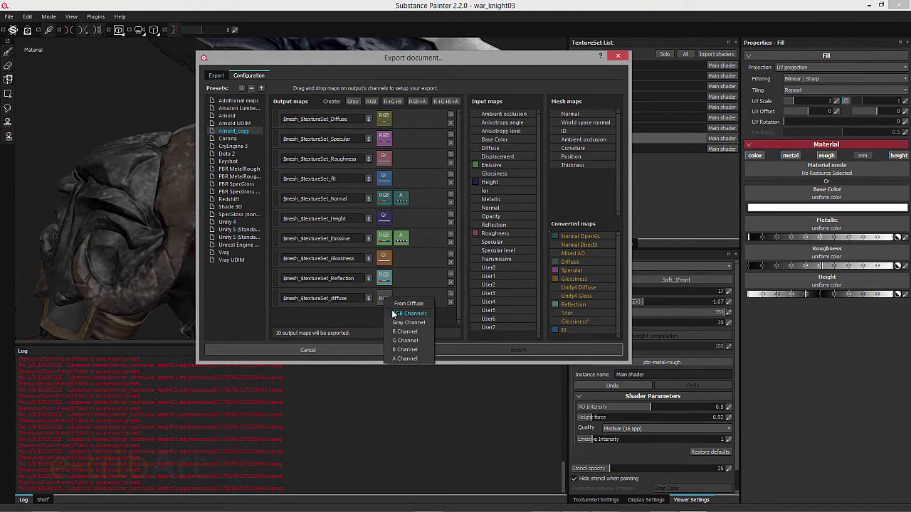
pyautogui.click(397, 313)
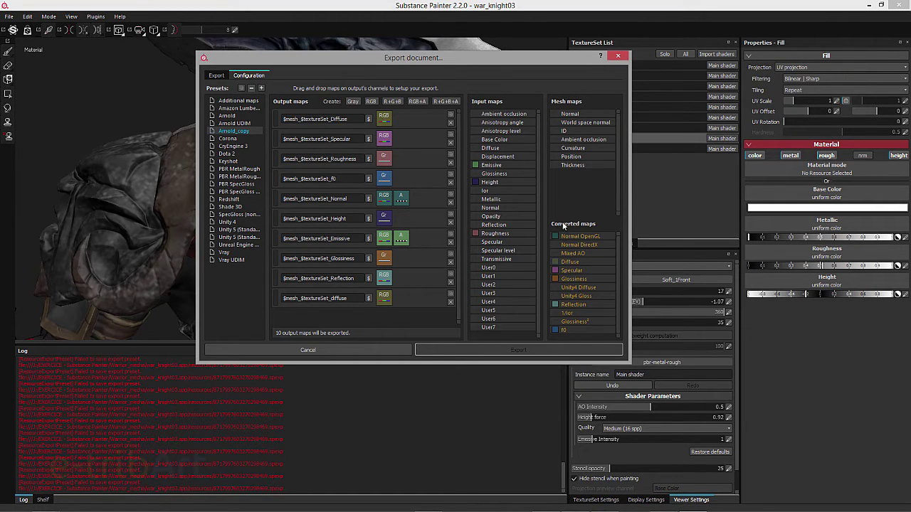
pyautogui.click(450, 301)
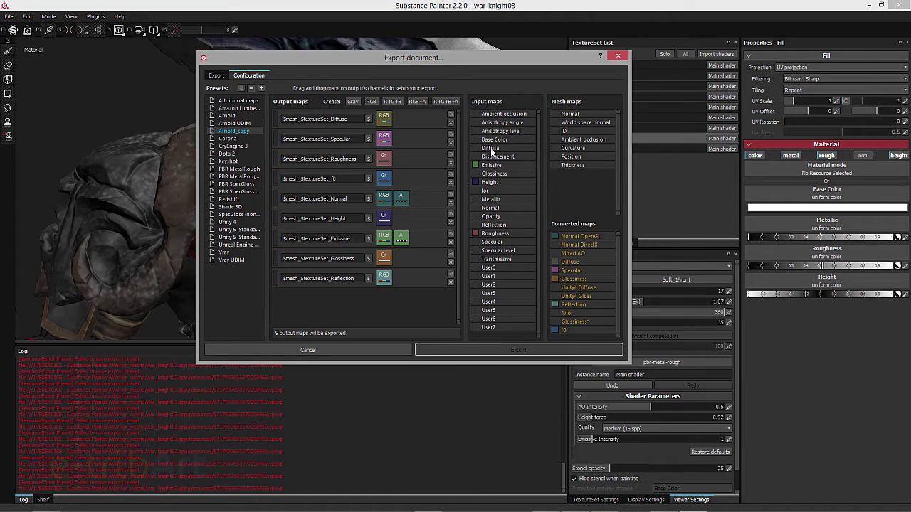
pyautogui.moveTo(495, 57); pyautogui.dragTo(453, 64)
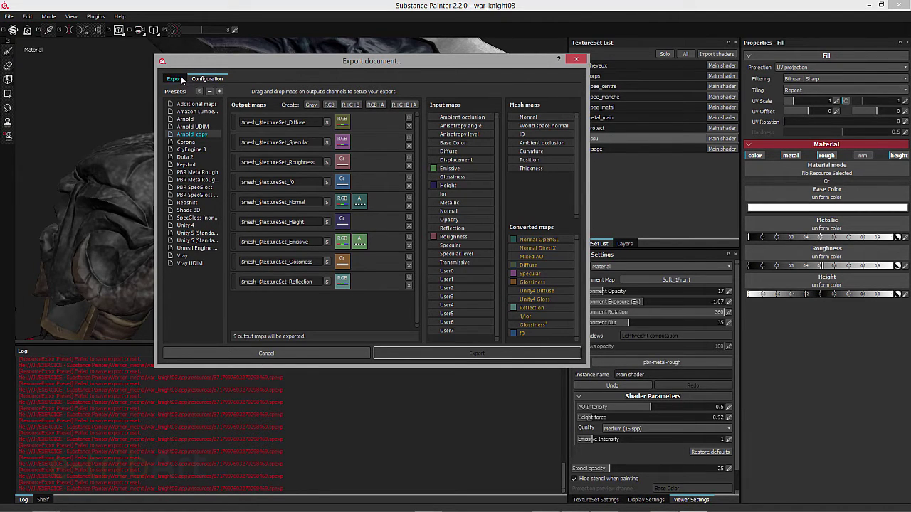
pyautogui.click(576, 59)
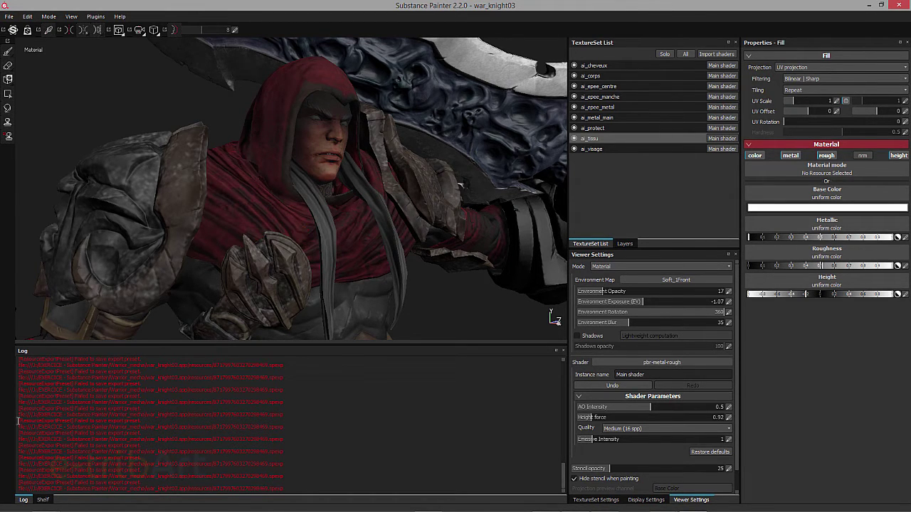
# - Show the project textures on the shelf, solo ai_tissu, then show all texture sets
pyautogui.click(42, 501)
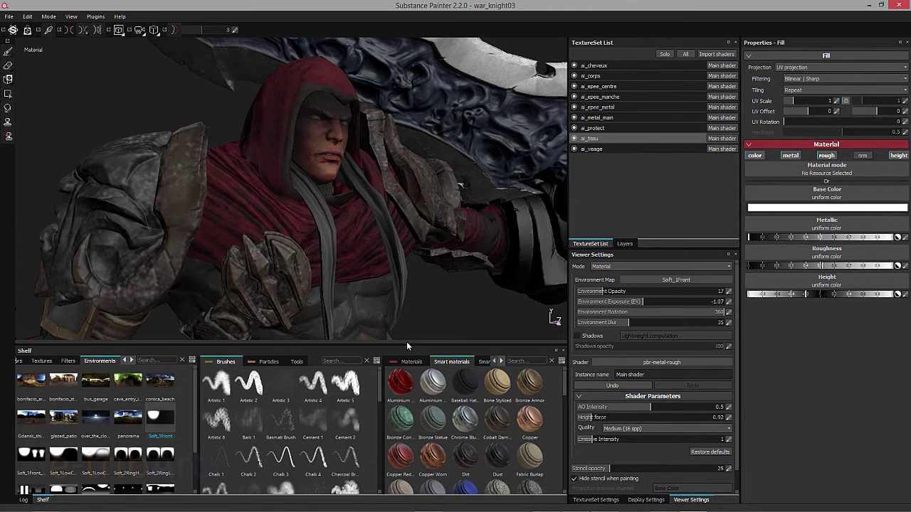
pyautogui.click(50, 365)
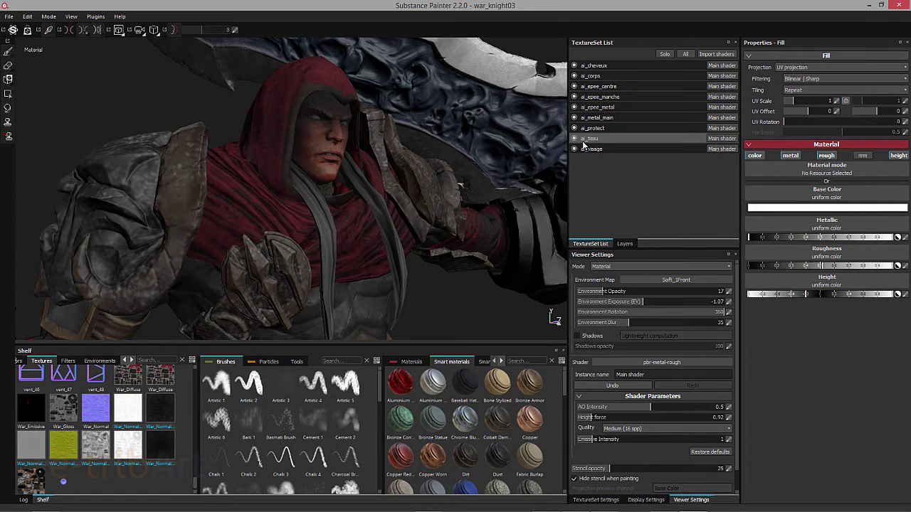
pyautogui.click(665, 54)
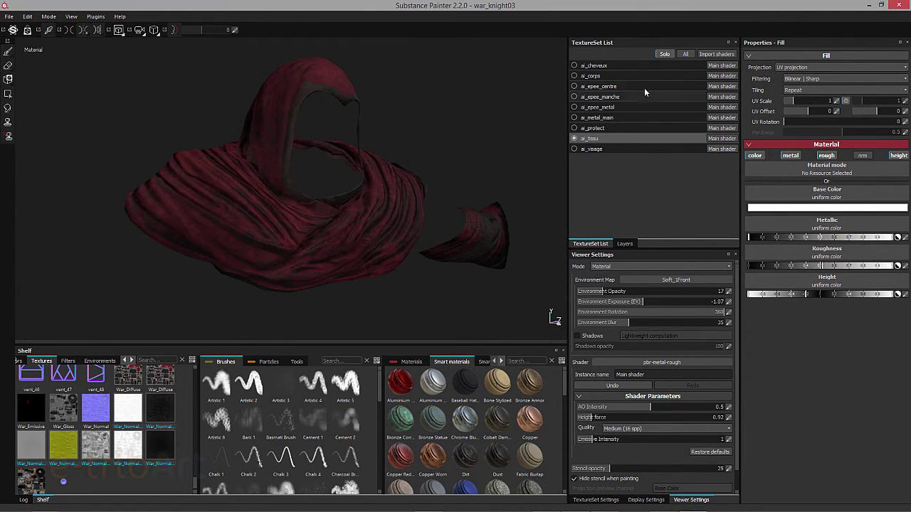
pyautogui.click(686, 54)
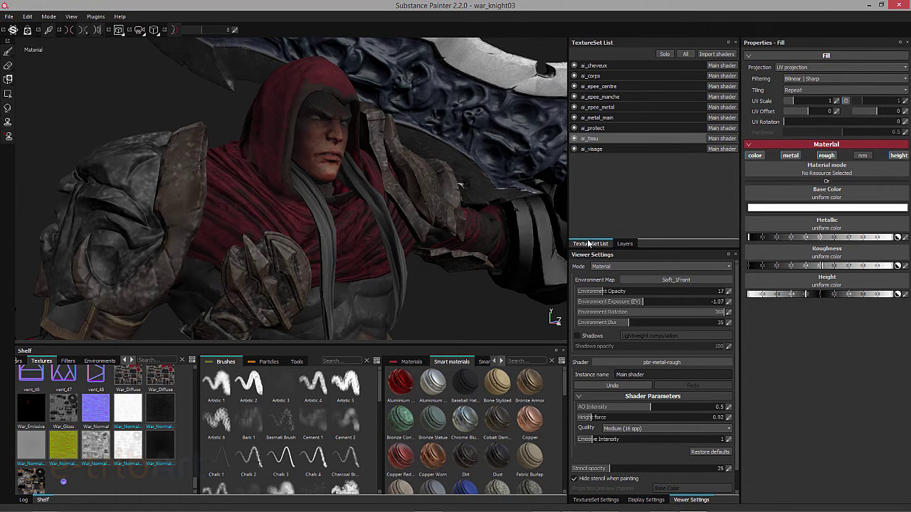
# - Open the tissu layer stack, keep Base Color displayed, and inspect the Base Color layer
pyautogui.click(624, 244)
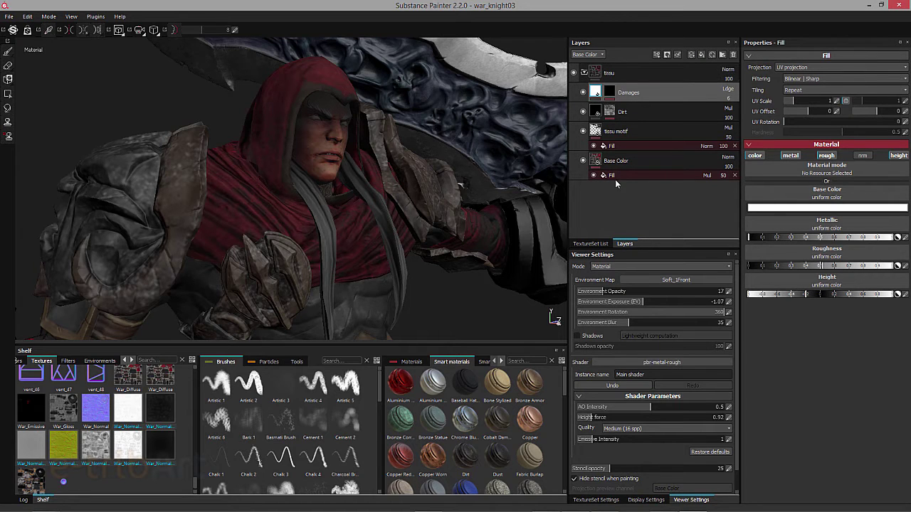
pyautogui.click(588, 56)
pyautogui.click(625, 52)
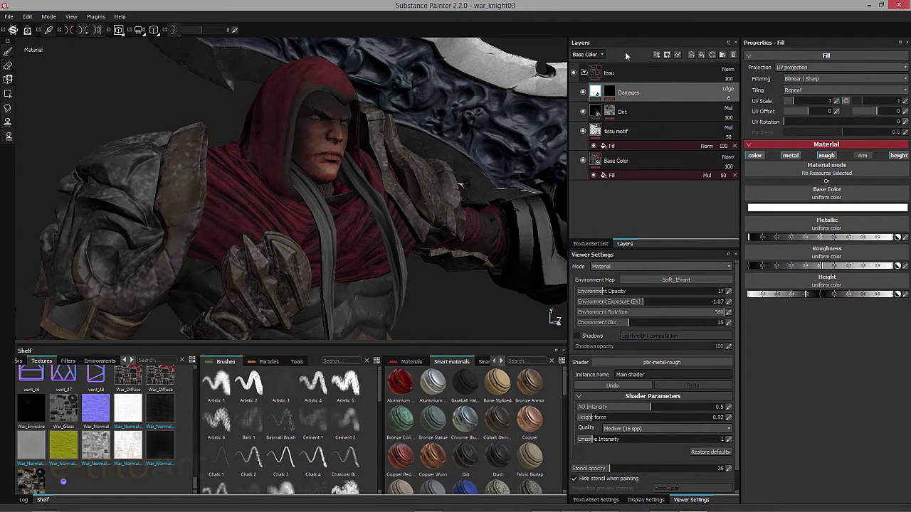
pyautogui.click(623, 164)
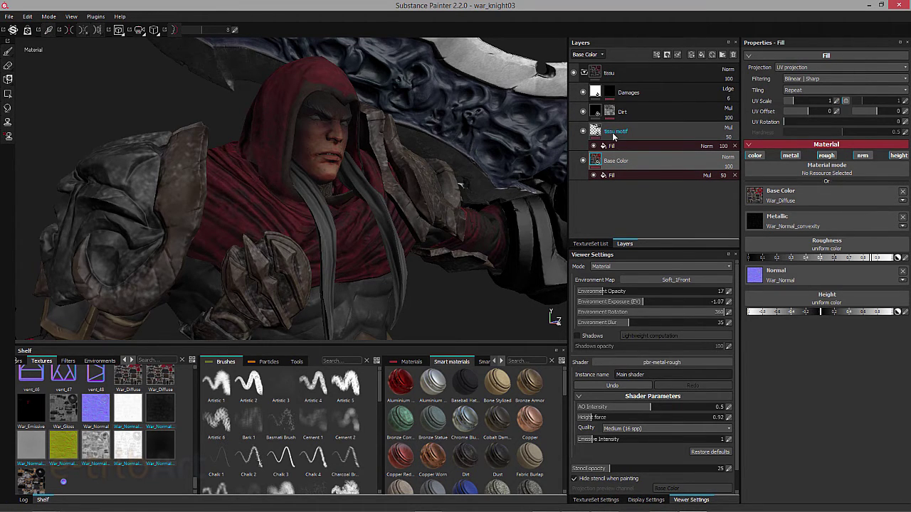
# - Select tissu motif and toggle visibility of the tissu motif, Dirt and Damages layers
pyautogui.click(583, 134)
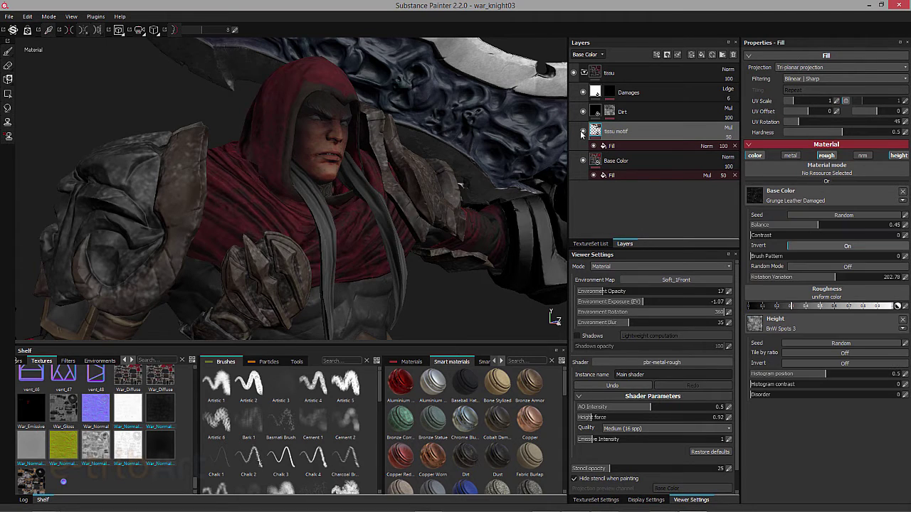
pyautogui.click(584, 133)
pyautogui.click(584, 112)
pyautogui.click(583, 112)
pyautogui.click(583, 93)
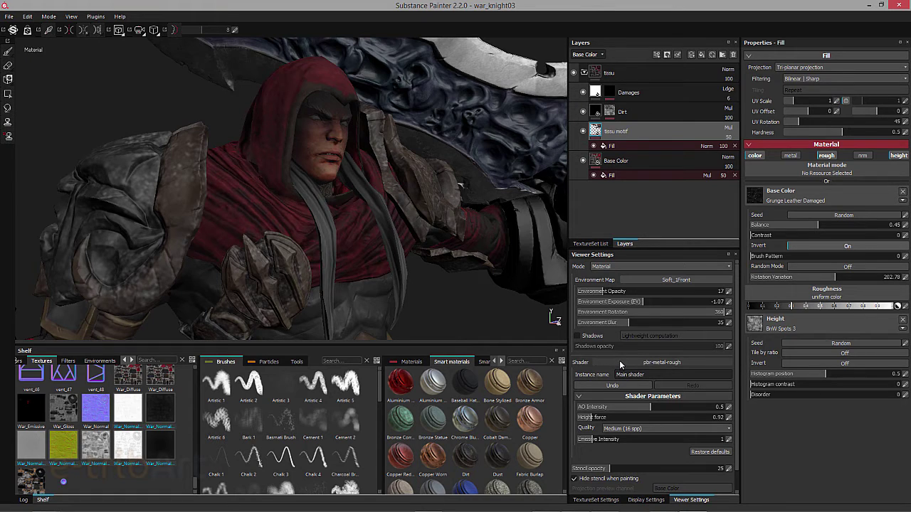
pyautogui.scroll(-2, 735, 435)
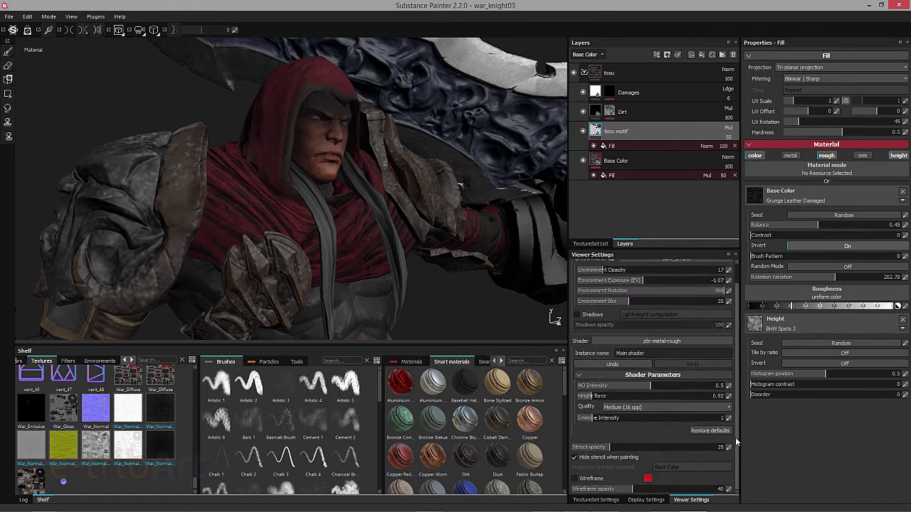
pyautogui.scroll(2, 735, 429)
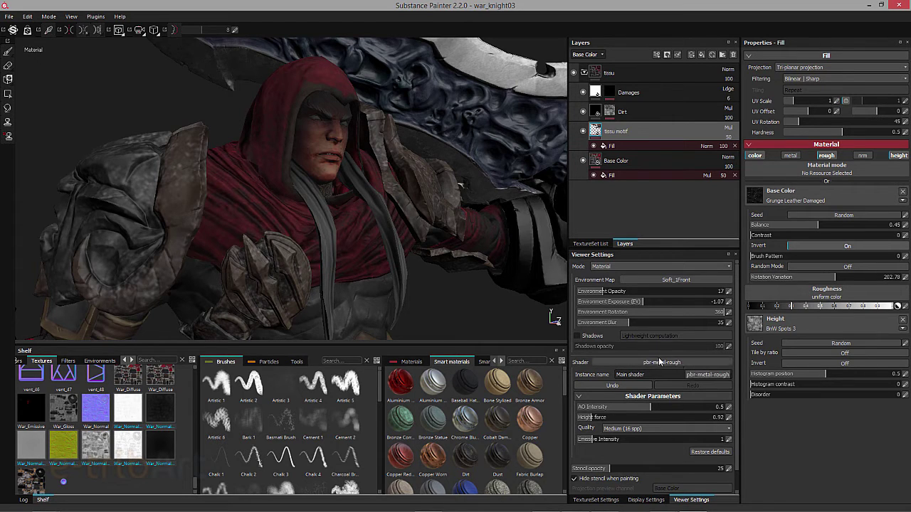
pyautogui.click(659, 363)
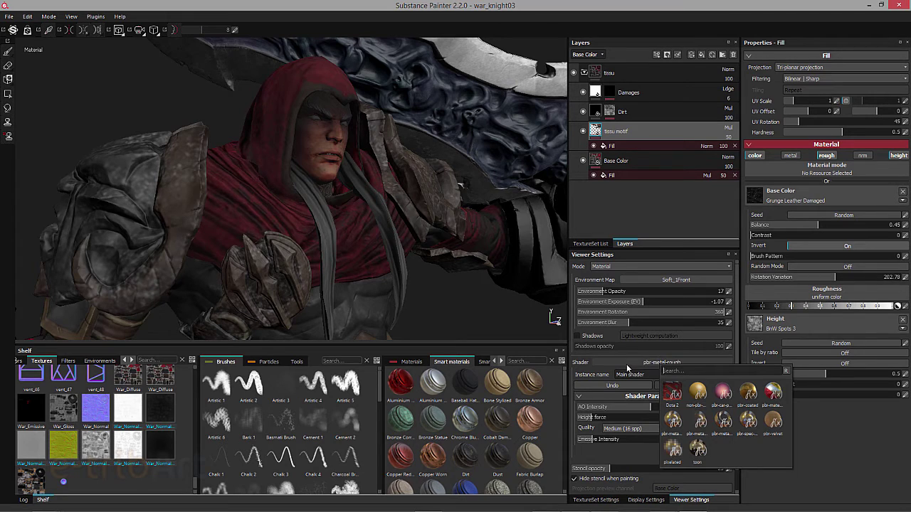
pyautogui.click(740, 411)
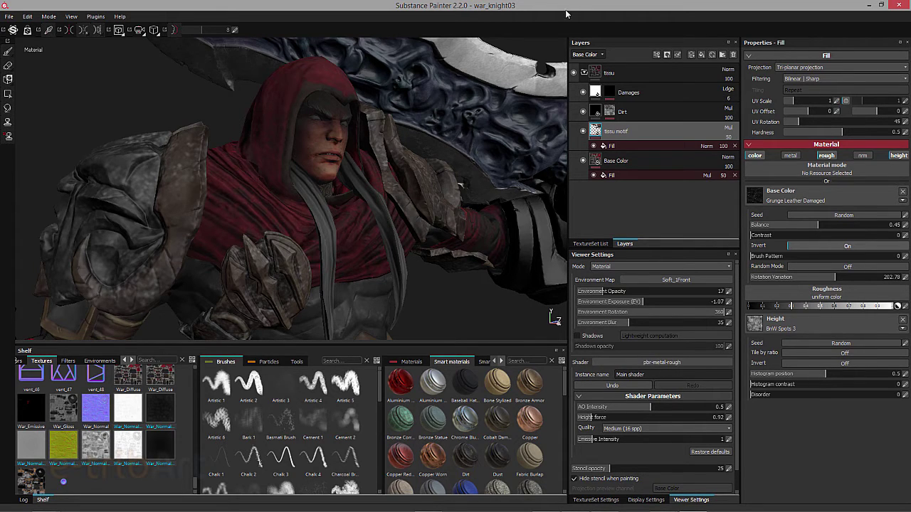
pyautogui.click(602, 54)
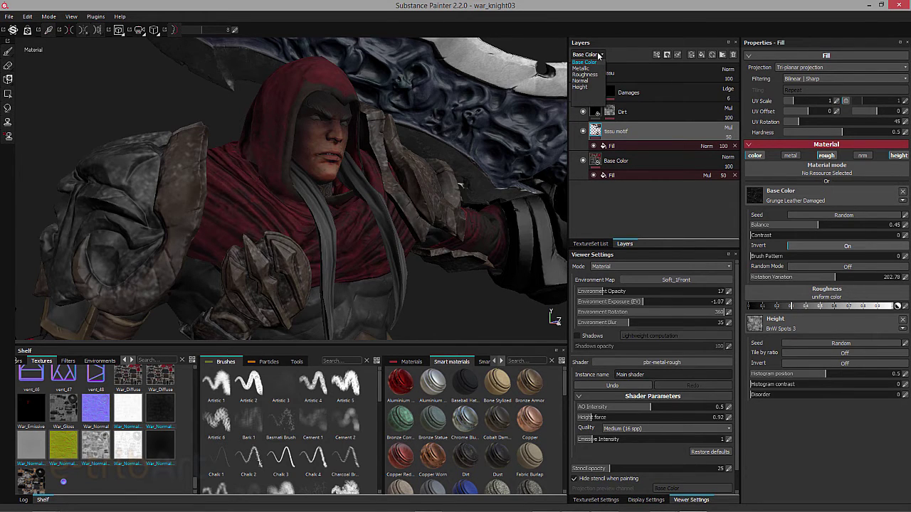
pyautogui.click(622, 38)
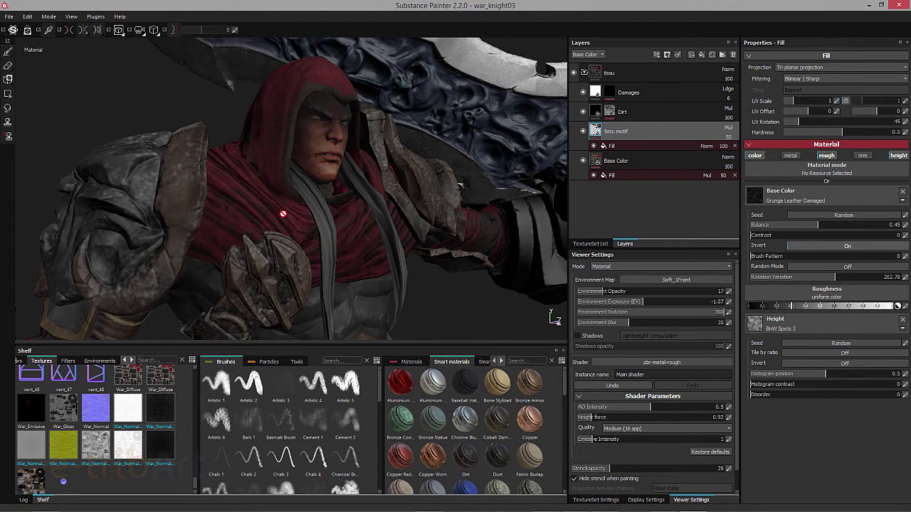
# - Switch the shelf to Environments, try Soft_1Front, and rotate the environment lighting
pyautogui.click(110, 361)
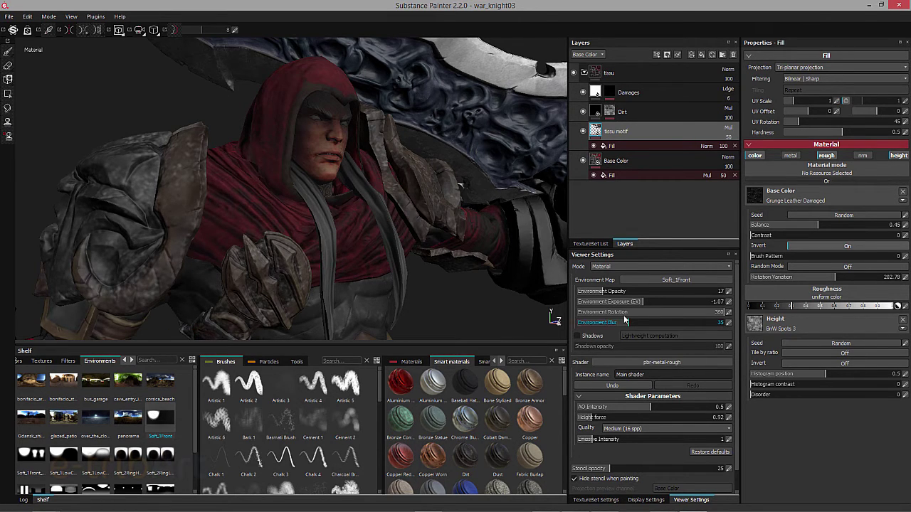
pyautogui.moveTo(645, 316); pyautogui.dragTo(725, 313)
pyautogui.moveTo(170, 423)
pyautogui.mouseDown()
pyautogui.moveTo(98, 107)
pyautogui.moveTo(269, 141)
pyautogui.mouseUp()
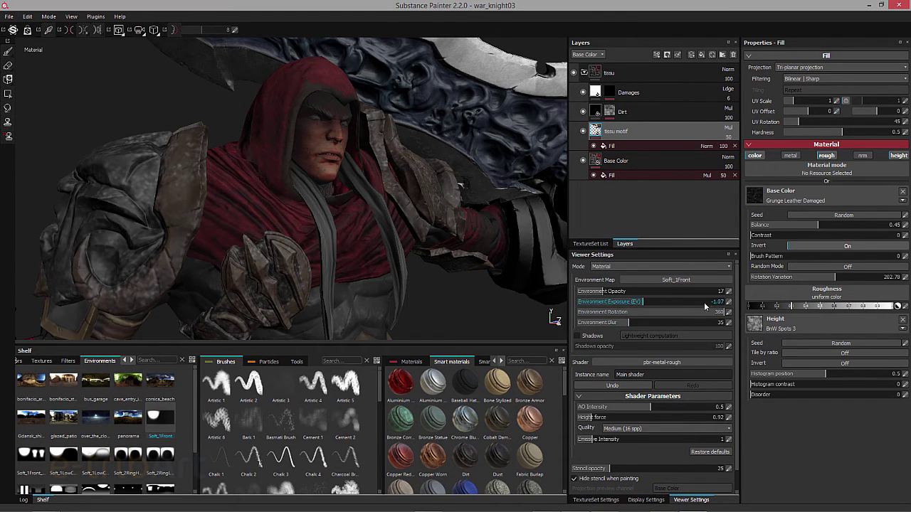
pyautogui.moveTo(701, 312)
pyautogui.mouseDown()
pyautogui.moveTo(632, 322)
pyautogui.moveTo(744, 321)
pyautogui.mouseUp()
# - Preview Base Color alone in the viewer and isolate the ai_tissu texture set
pyautogui.click(606, 269)
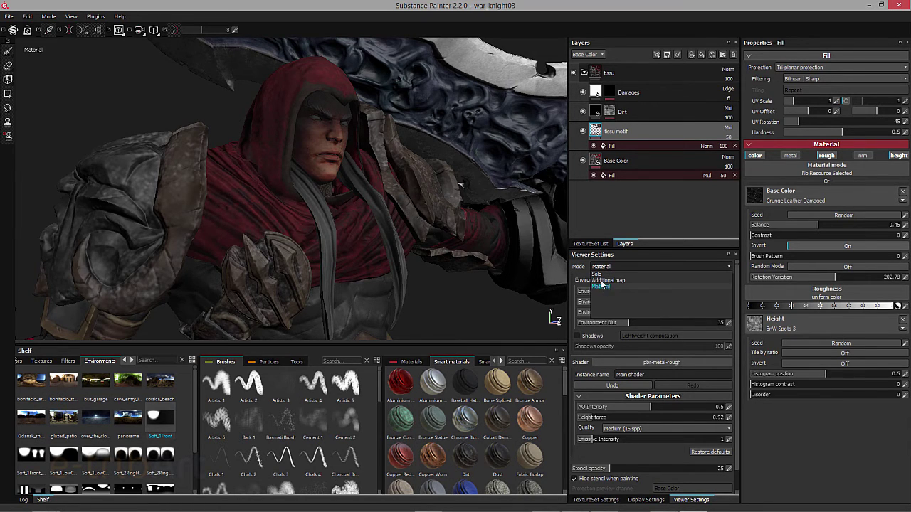
pyautogui.click(596, 274)
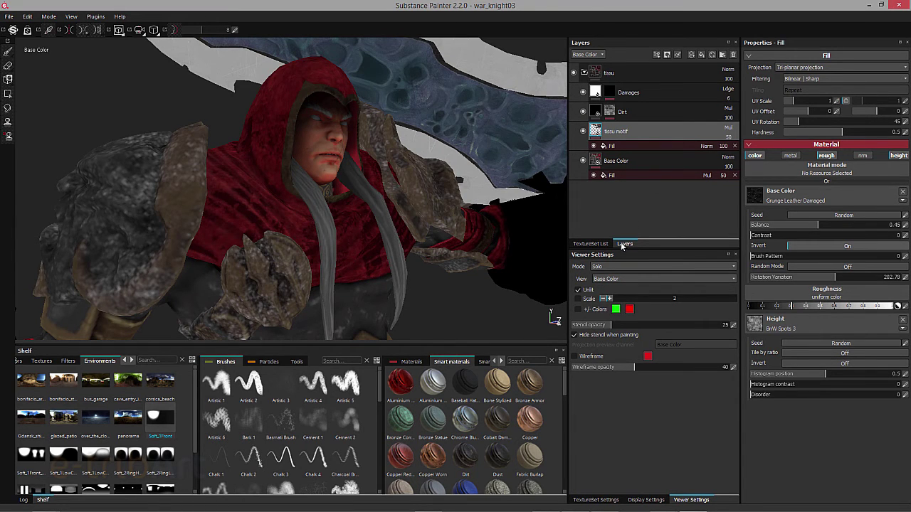
pyautogui.click(597, 243)
pyautogui.click(664, 54)
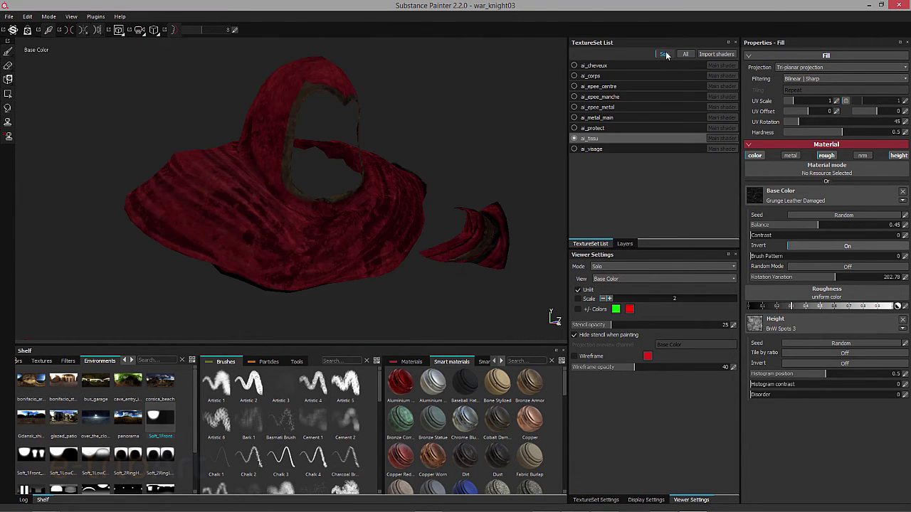
pyautogui.click(626, 244)
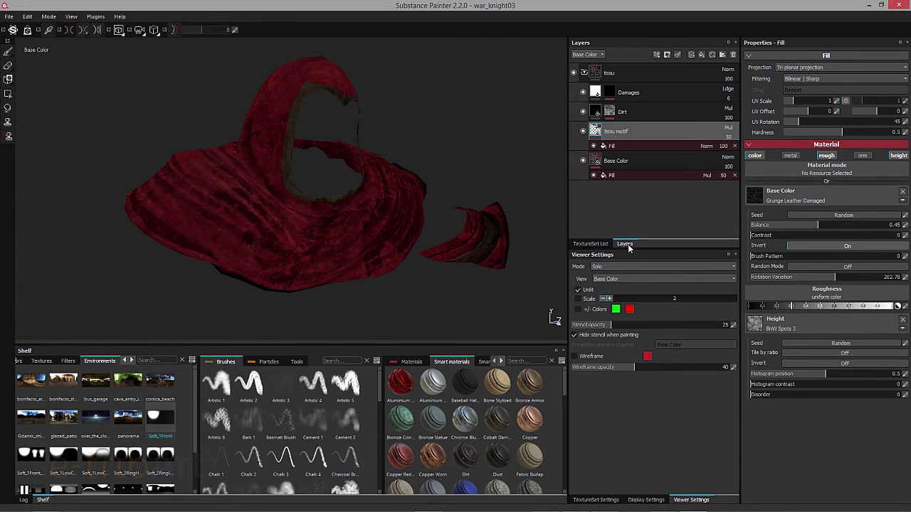
# - Preview Metallic, Roughness, Normal and Height in turn, then return to Material mode
pyautogui.click(603, 282)
pyautogui.click(605, 294)
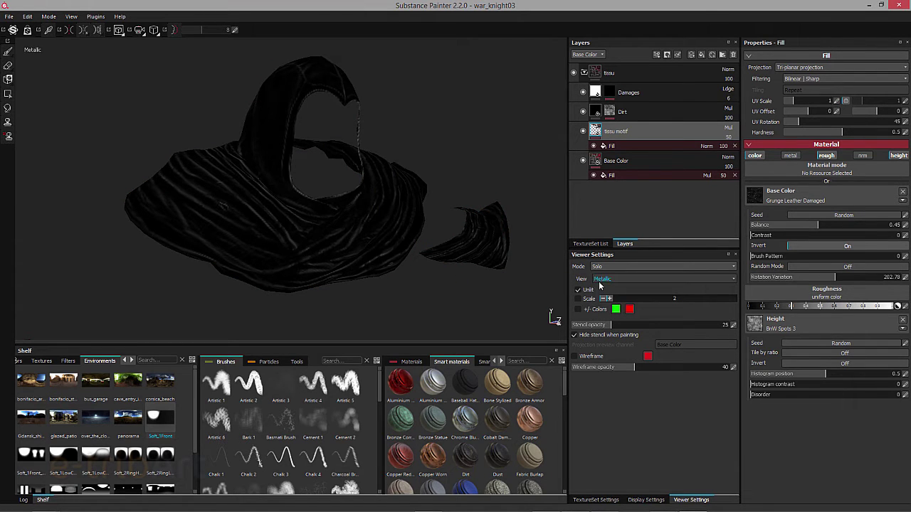
pyautogui.press('c')
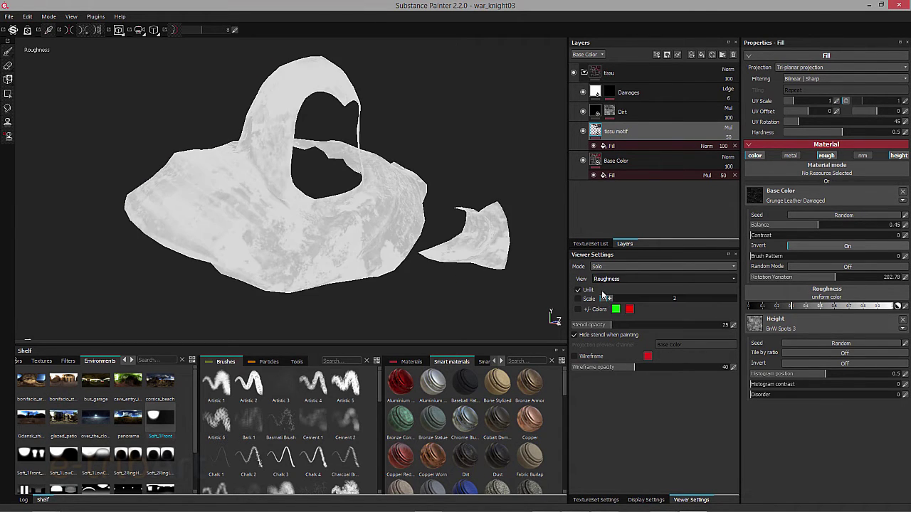
pyautogui.click(602, 278)
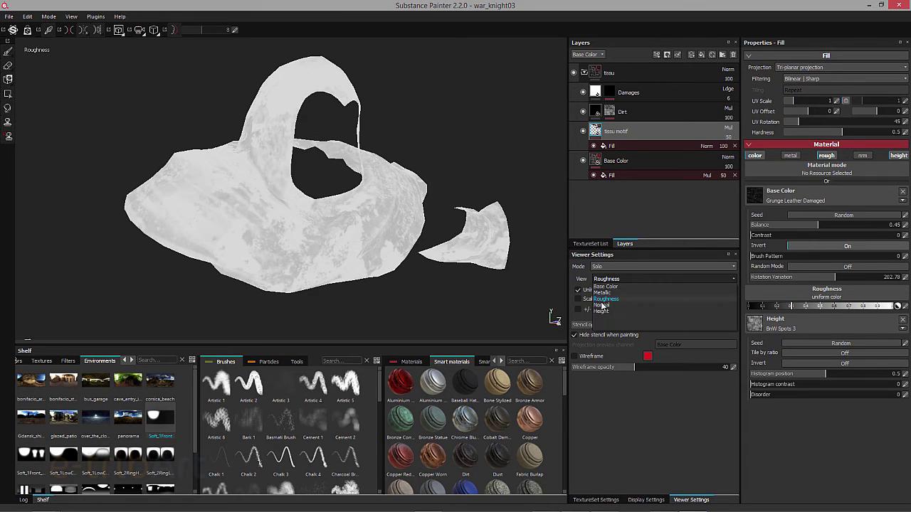
pyautogui.click(601, 292)
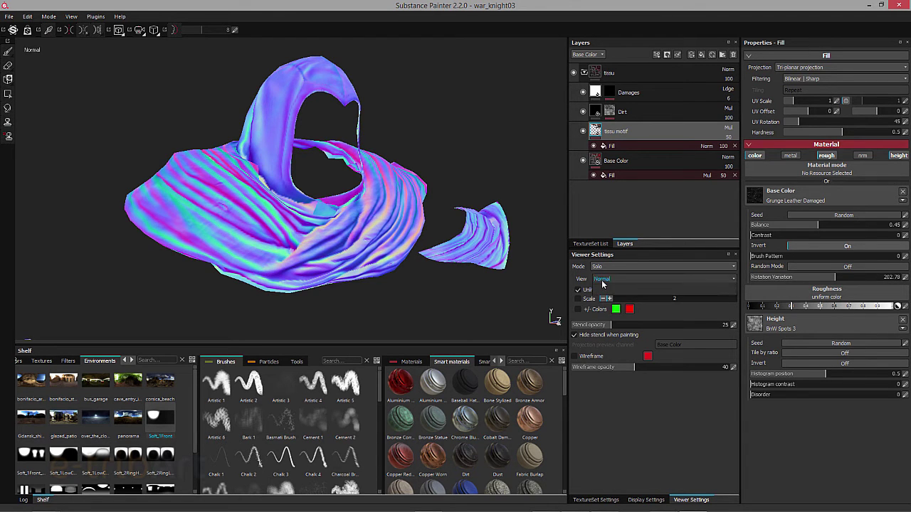
pyautogui.click(601, 278)
pyautogui.click(606, 317)
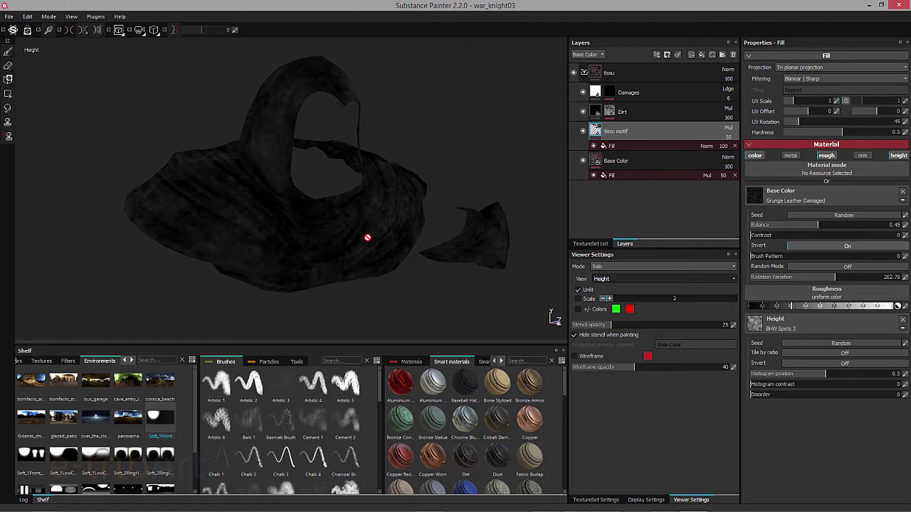
pyautogui.click(615, 266)
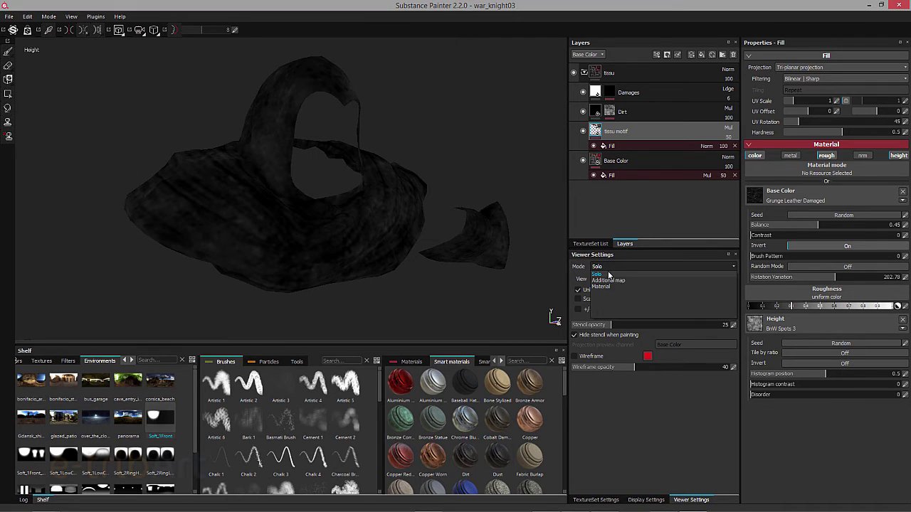
pyautogui.click(601, 286)
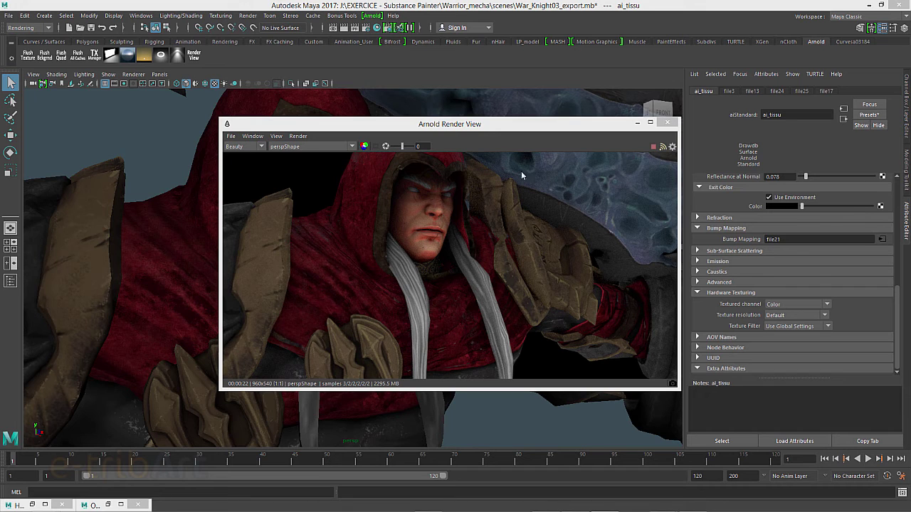
# - Nudge the Arnold Render View up-left and return the ai_tissu Attribute Editor to its top
pyautogui.moveTo(494, 125); pyautogui.dragTo(476, 120)
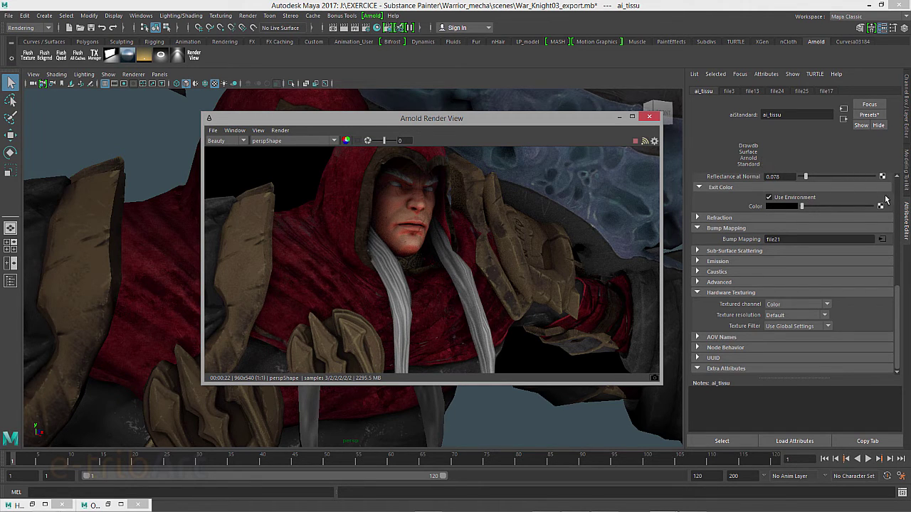
pyautogui.click(898, 216)
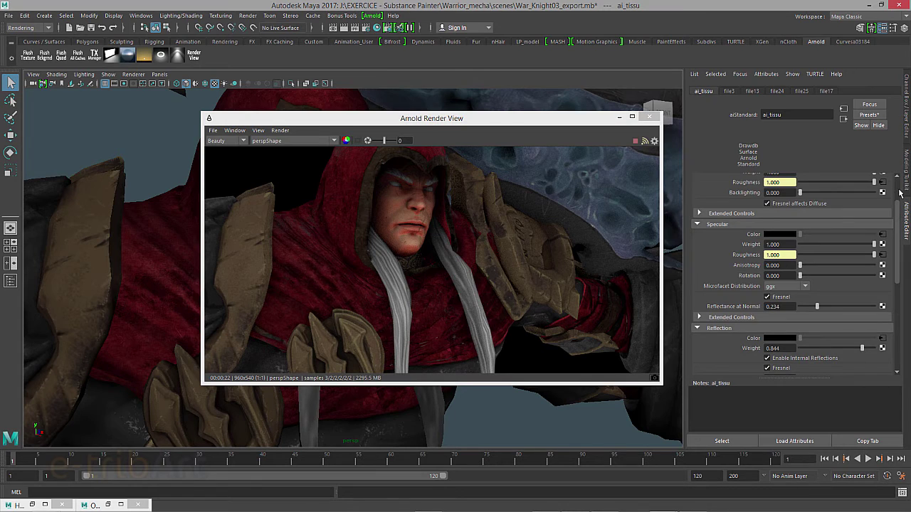
pyautogui.click(898, 187)
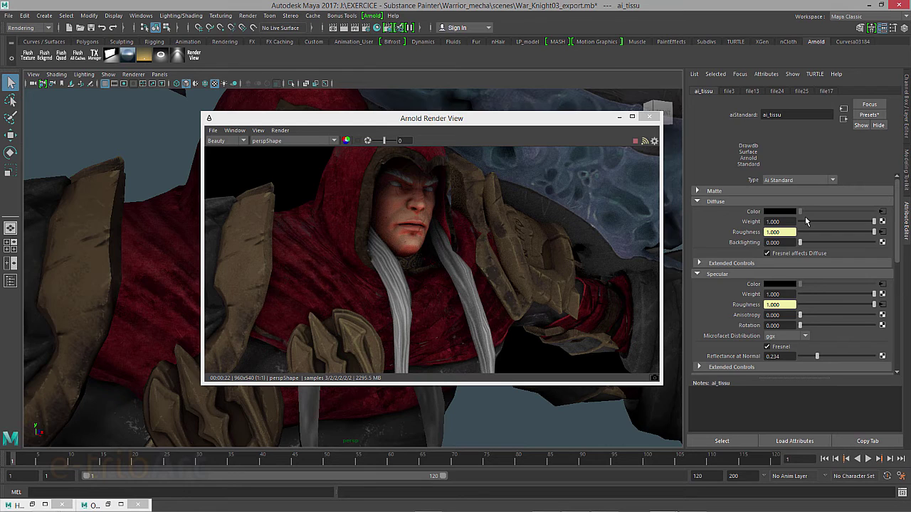
pyautogui.click(882, 212)
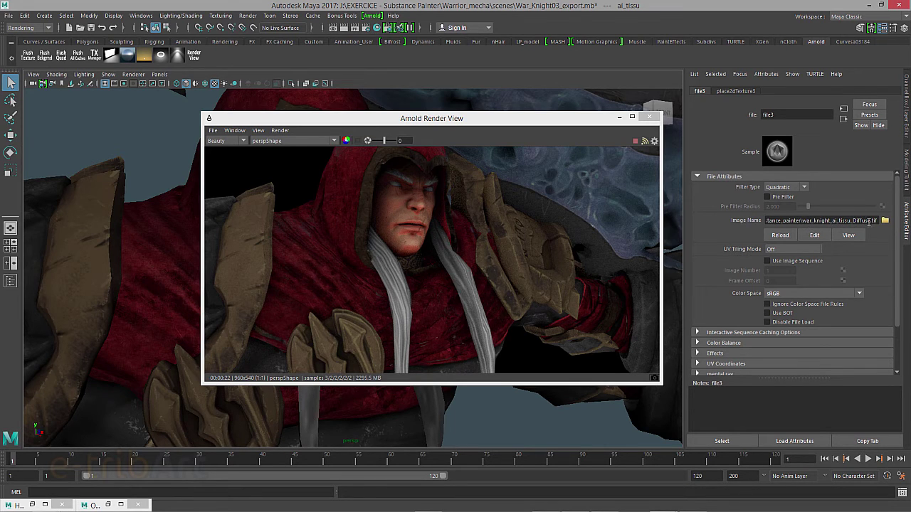
pyautogui.click(845, 121)
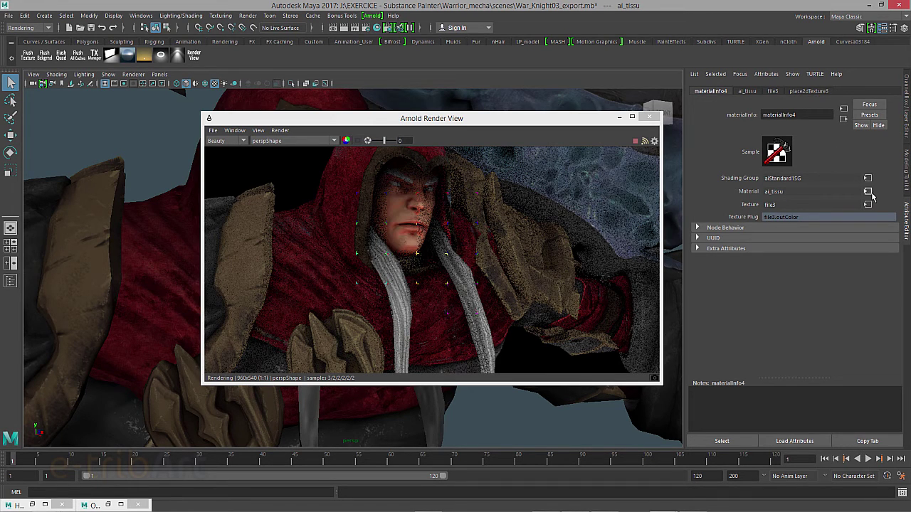
pyautogui.click(868, 192)
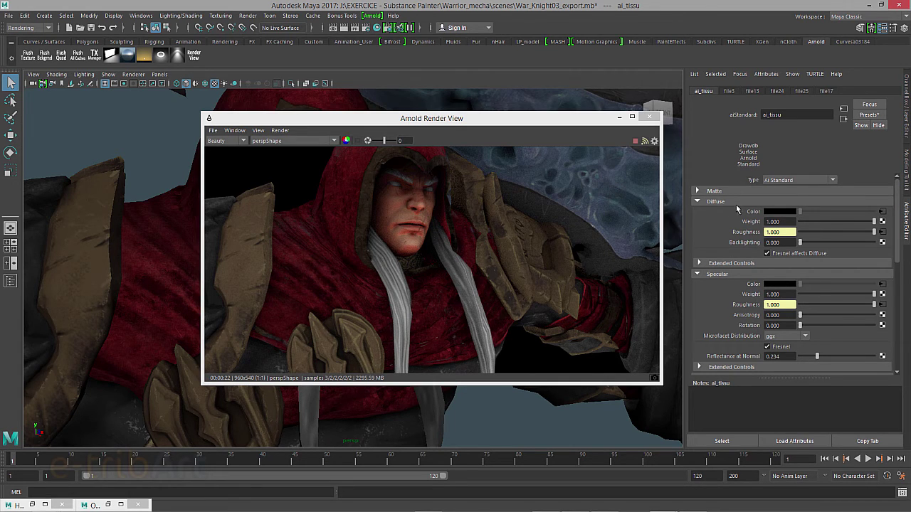
pyautogui.click(824, 225)
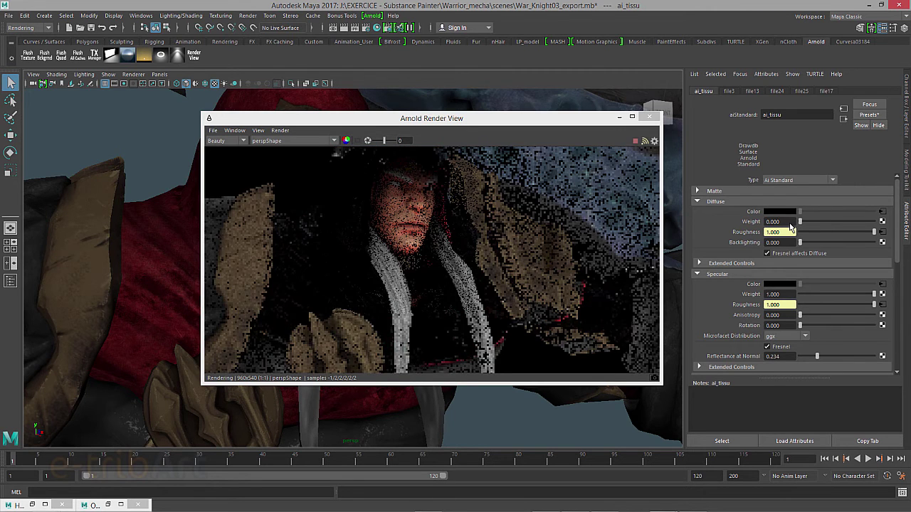
pyautogui.moveTo(823, 222); pyautogui.dragTo(815, 222)
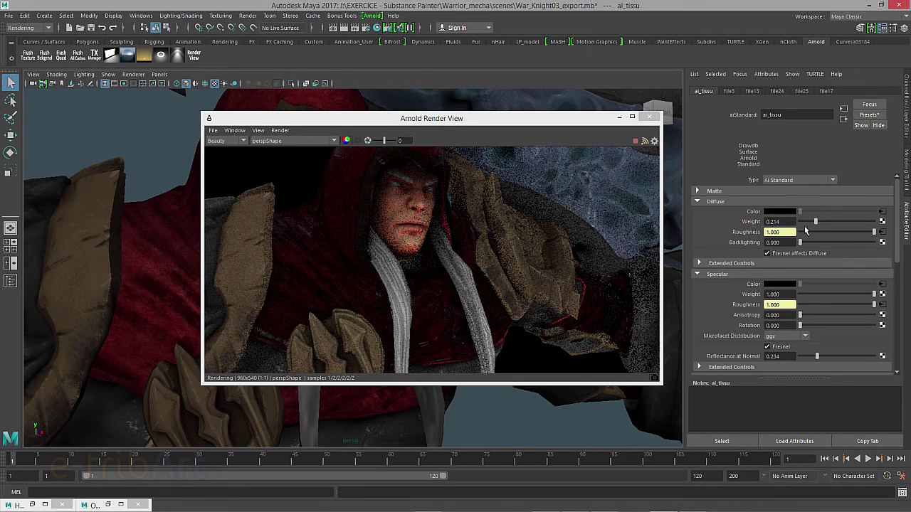
pyautogui.moveTo(816, 221); pyautogui.dragTo(875, 221)
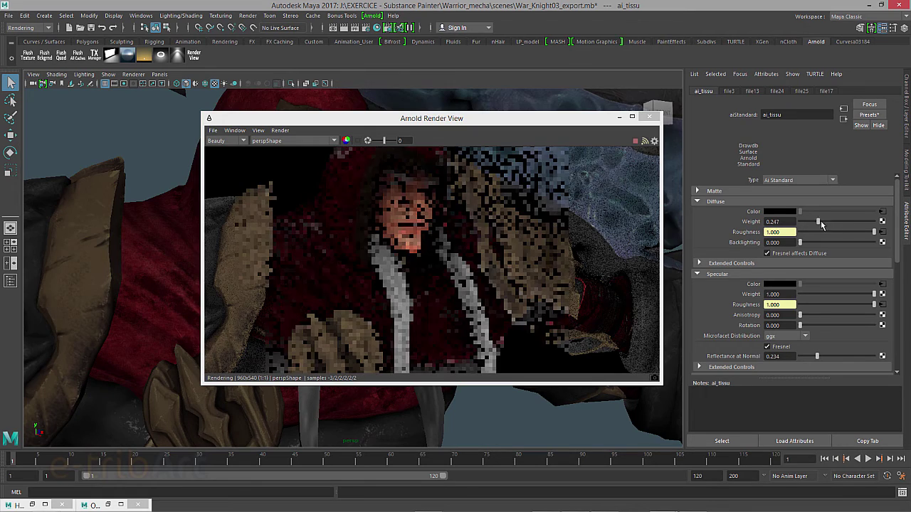
pyautogui.moveTo(853, 295); pyautogui.dragTo(777, 302)
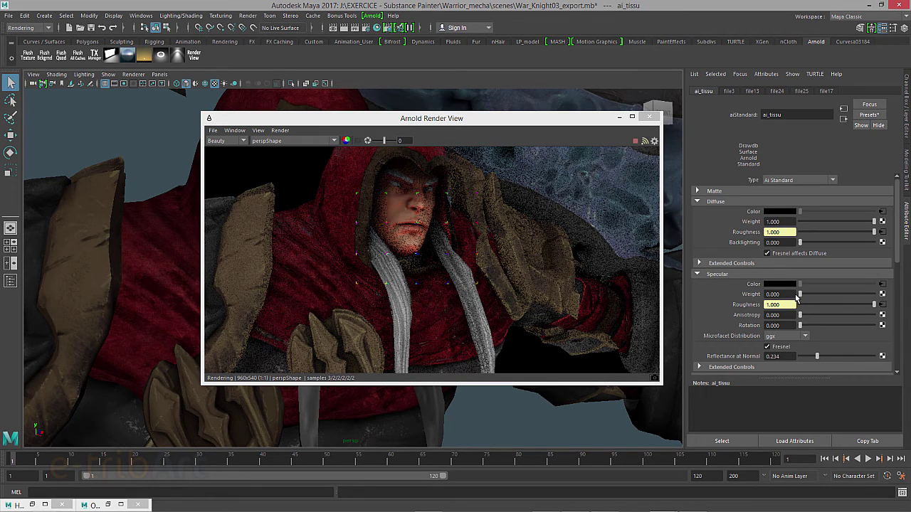
pyautogui.click(800, 295)
pyautogui.moveTo(801, 294); pyautogui.dragTo(876, 295)
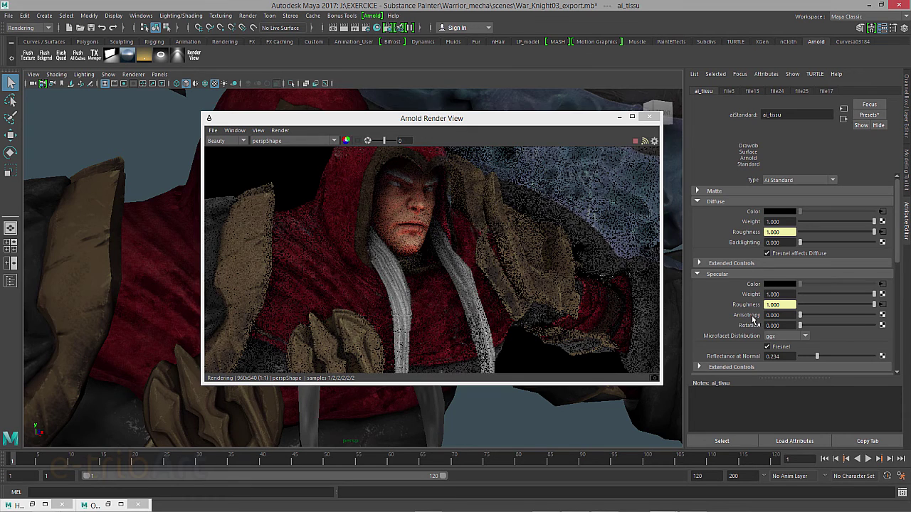
# - Drag the ai_tissu Reflection Weight slider down from 0.844 to 0.610
pyautogui.scroll(-1, 801, 320)
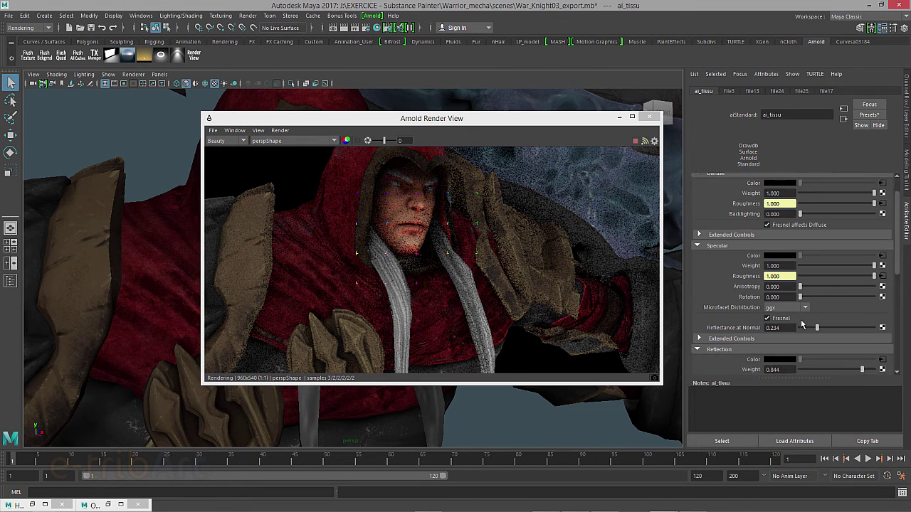
pyautogui.scroll(-1, 800, 317)
pyautogui.scroll(-1, 801, 318)
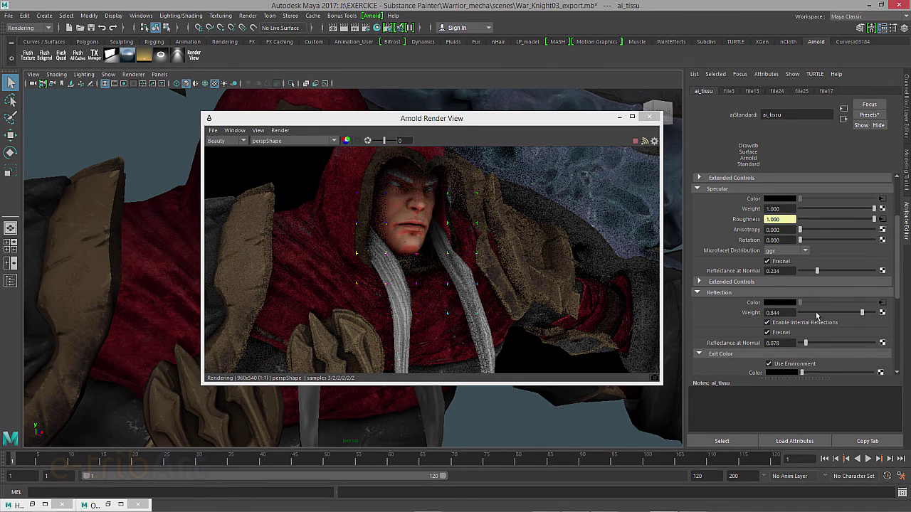
pyautogui.moveTo(825, 313)
pyautogui.mouseDown()
pyautogui.moveTo(791, 317)
pyautogui.moveTo(845, 323)
pyautogui.mouseUp()
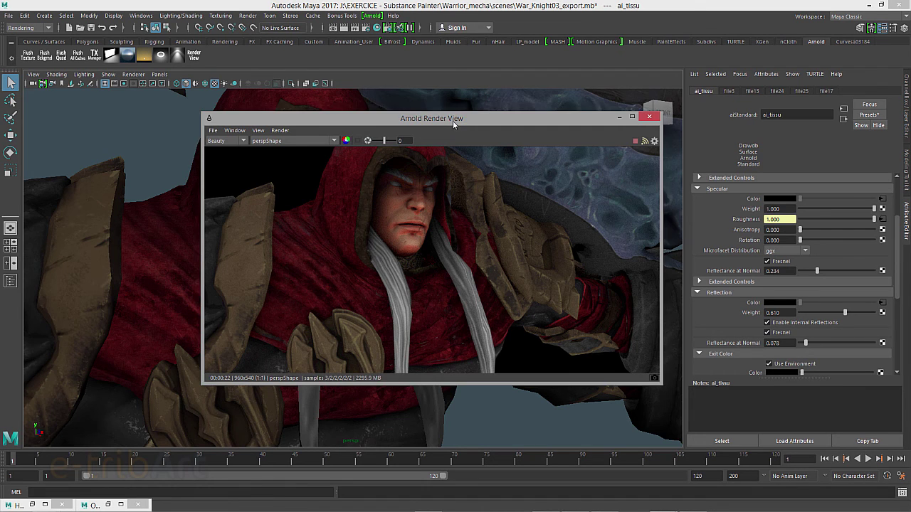
pyautogui.moveTo(453, 121); pyautogui.dragTo(466, 170)
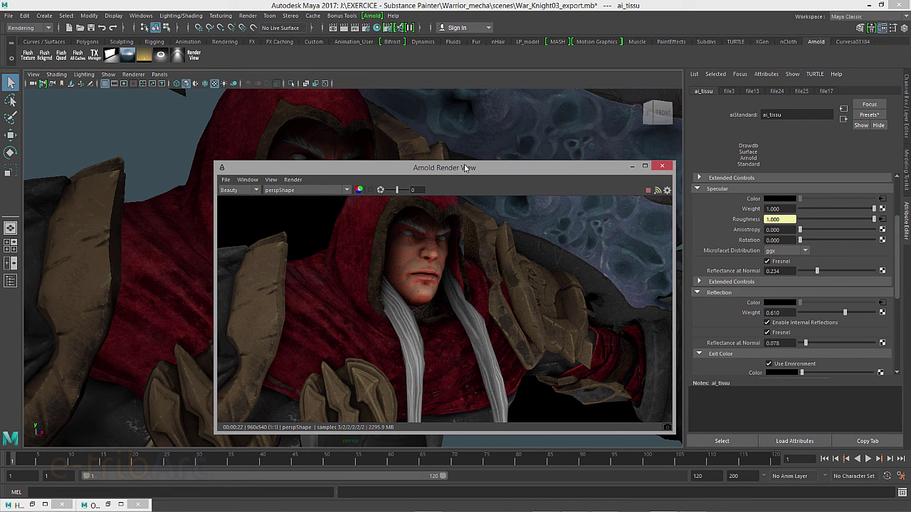
pyautogui.moveTo(464, 168); pyautogui.dragTo(466, 84)
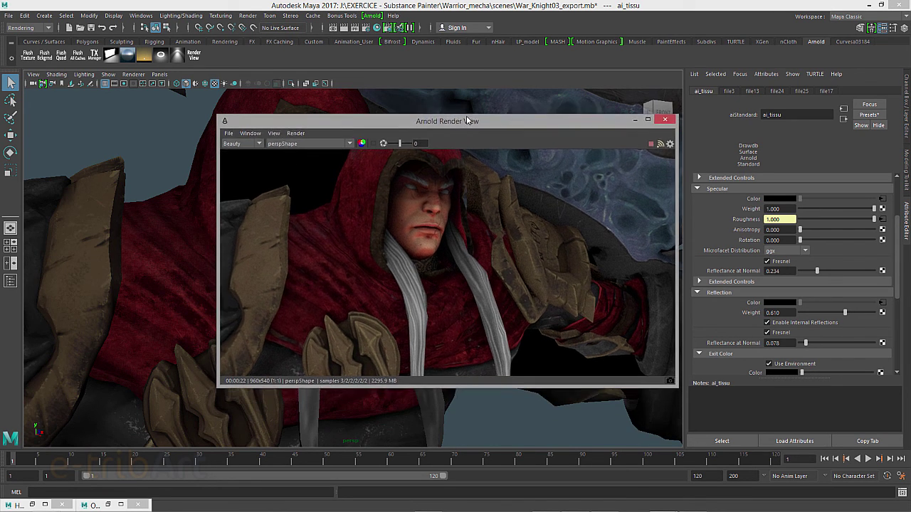